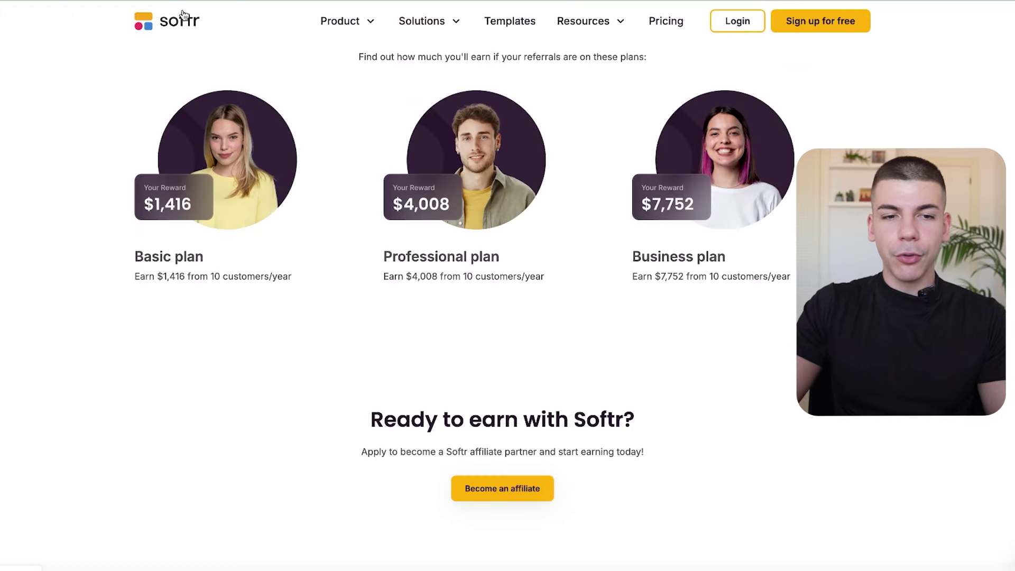
- Return to the Softr homepage and browse its integrations, $912,361 demo figure and case studies down to the footer
{"action": "left_click", "coordinate": [184, 15]}
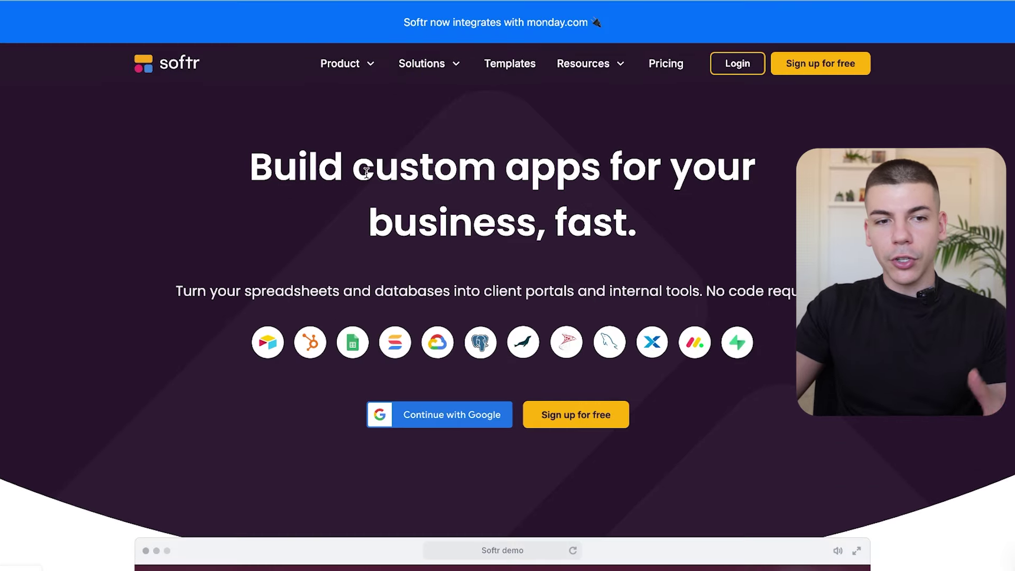
{"action": "scroll", "coordinate": [274, 164], "scroll_direction": "down", "scroll_amount": 9}
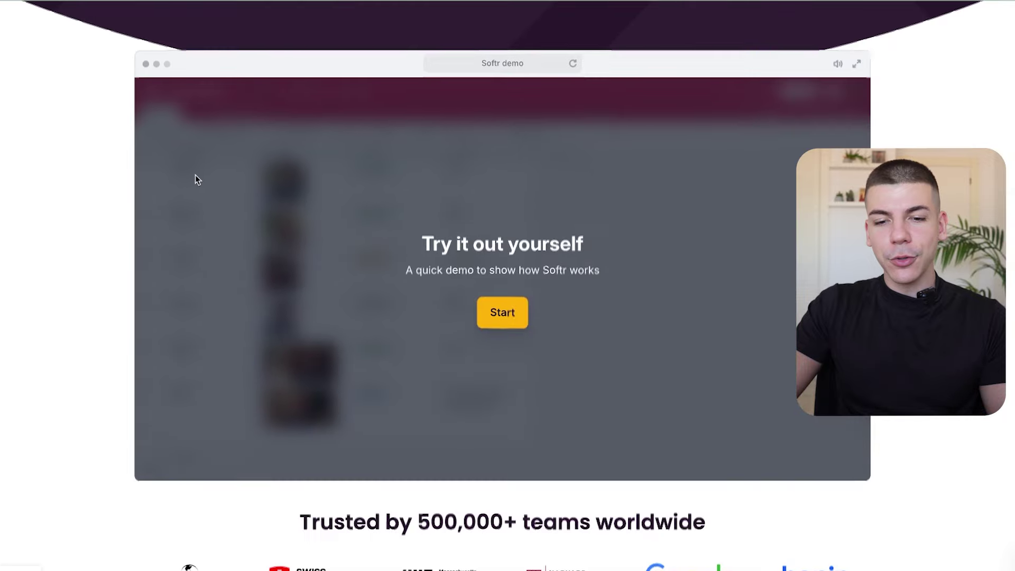
{"action": "scroll", "coordinate": [195, 176], "scroll_direction": "down", "scroll_amount": 6}
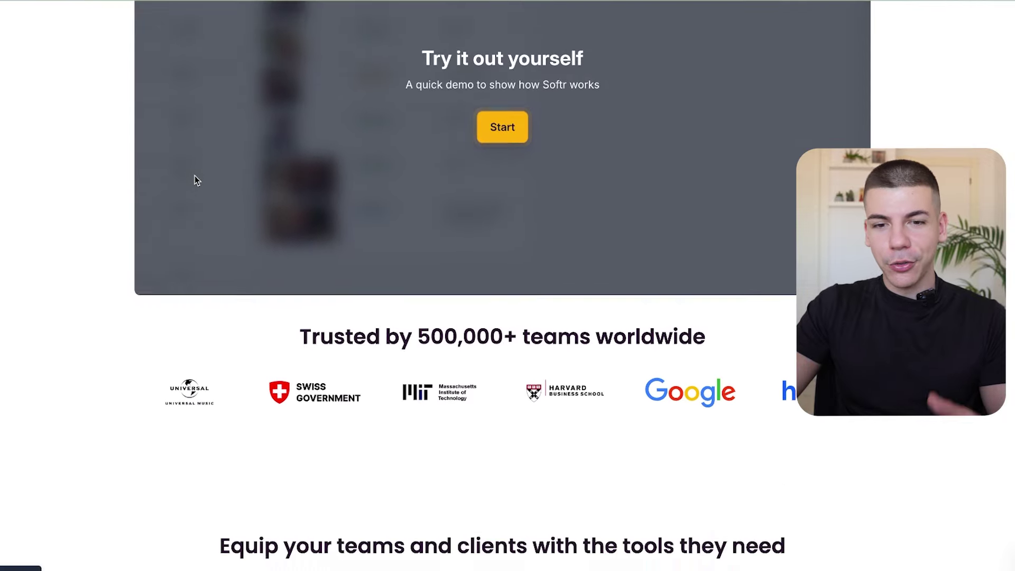
{"action": "scroll", "coordinate": [195, 180], "scroll_direction": "down", "scroll_amount": 15}
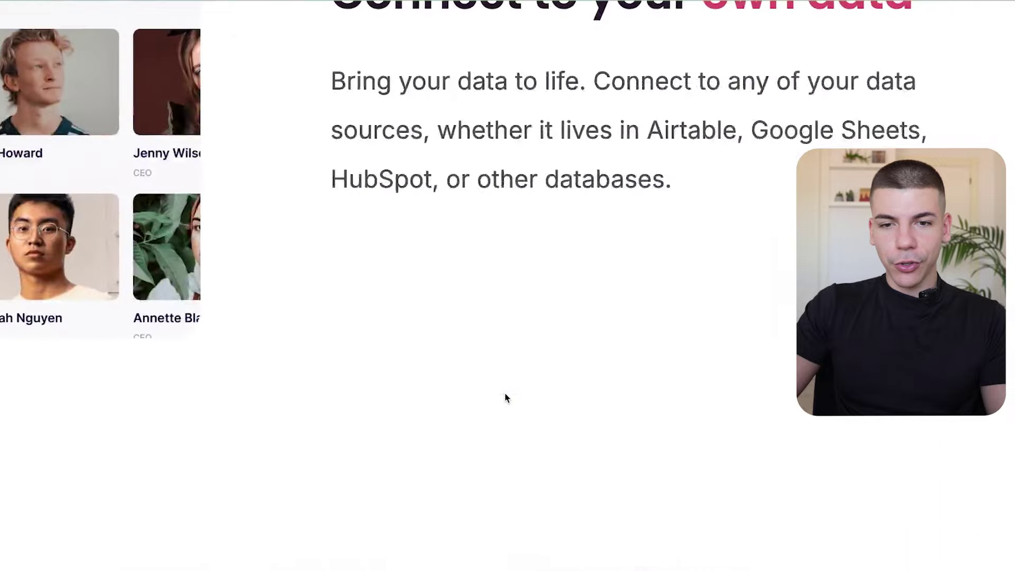
{"action": "triple_click", "coordinate": [631, 340]}
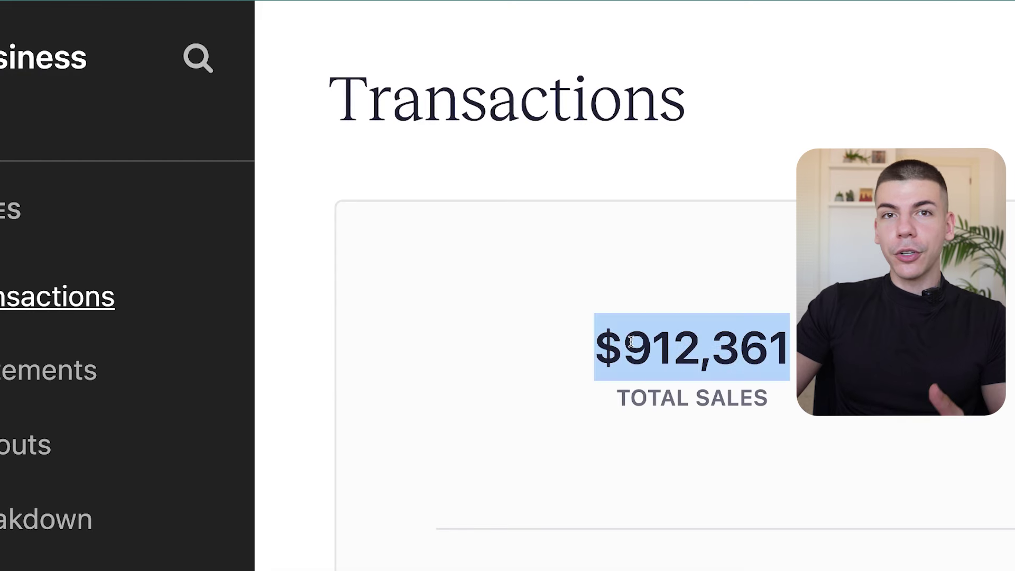
{"action": "left_click", "coordinate": [631, 341]}
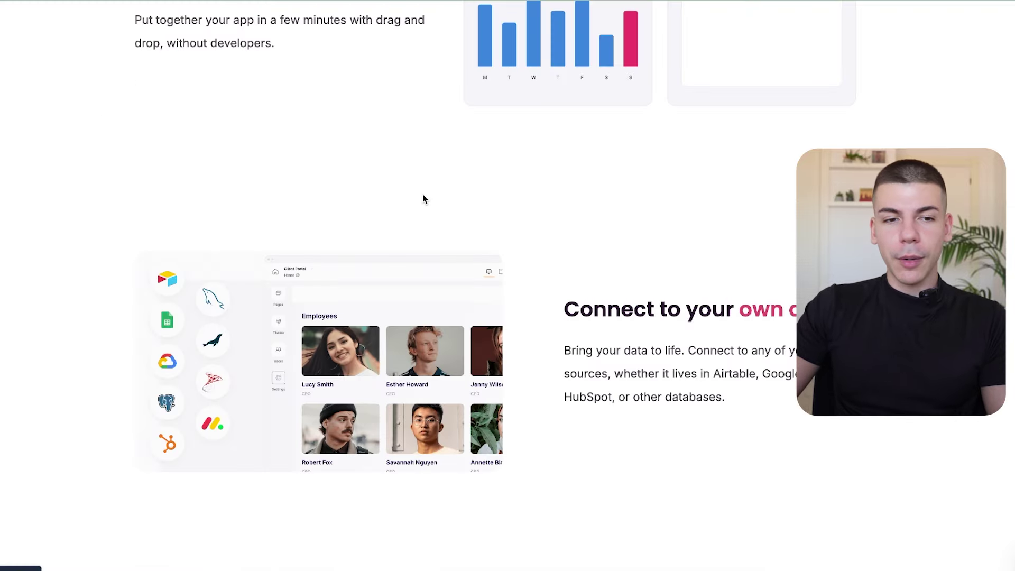
{"action": "scroll", "coordinate": [422, 199], "scroll_direction": "down", "scroll_amount": 20}
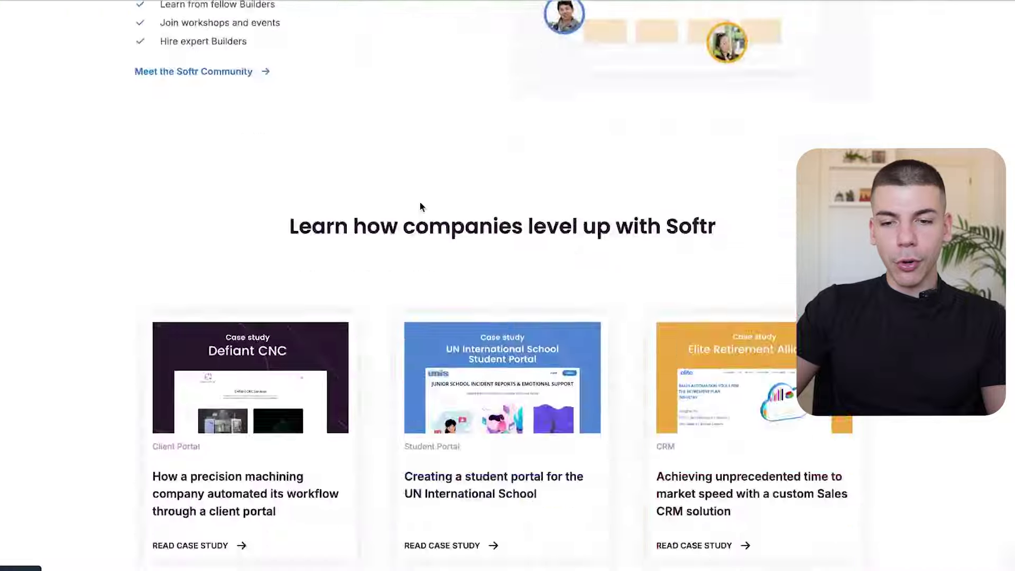
{"action": "scroll", "coordinate": [420, 203], "scroll_direction": "down", "scroll_amount": 10}
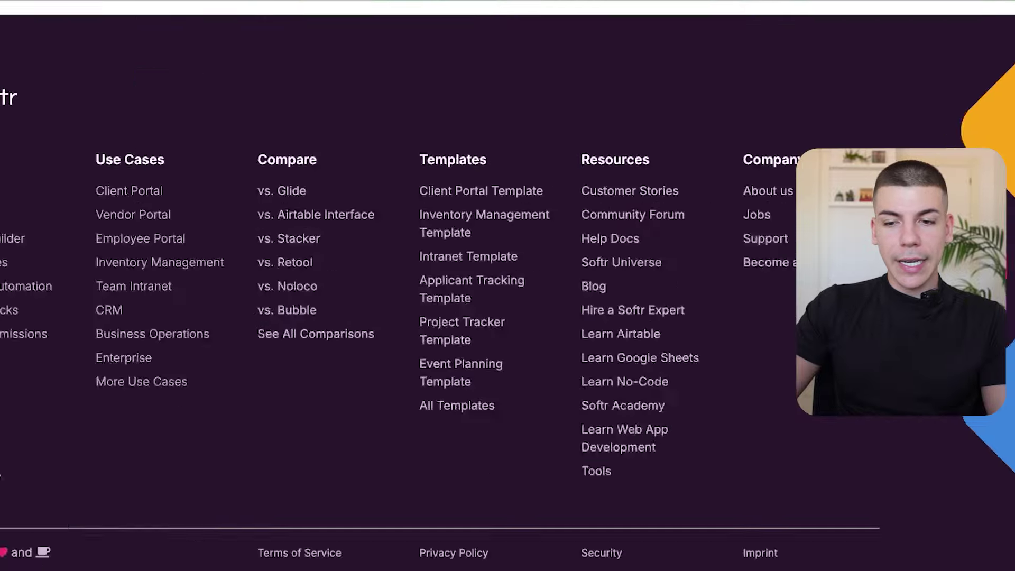
- Open Softr's affiliate page and review who it's for and the Business plan earnings per customers
{"action": "left_click", "coordinate": [804, 263]}
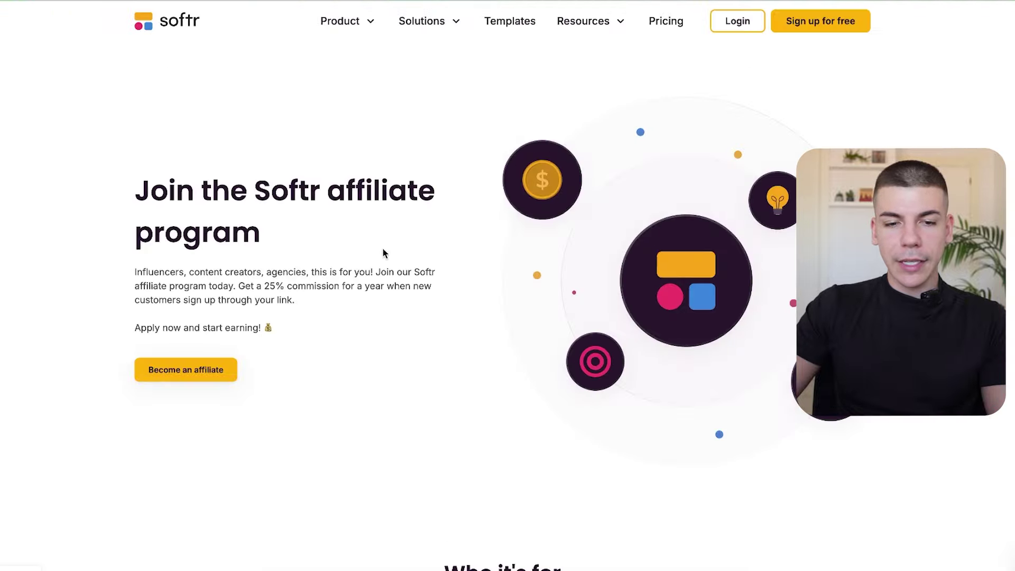
{"action": "scroll", "coordinate": [552, 285], "scroll_direction": "down", "scroll_amount": 8}
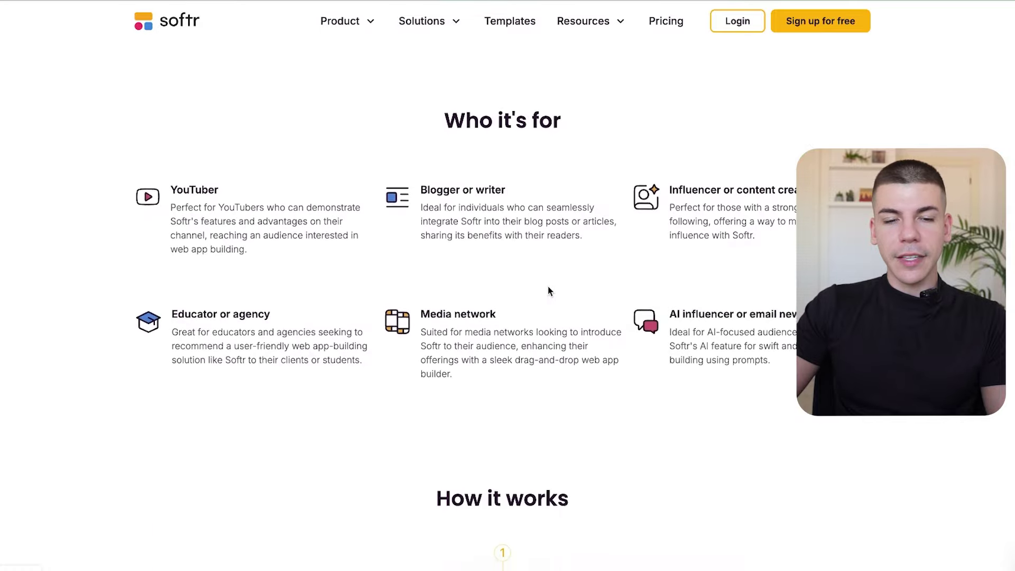
{"action": "scroll", "coordinate": [548, 288], "scroll_direction": "down", "scroll_amount": 15}
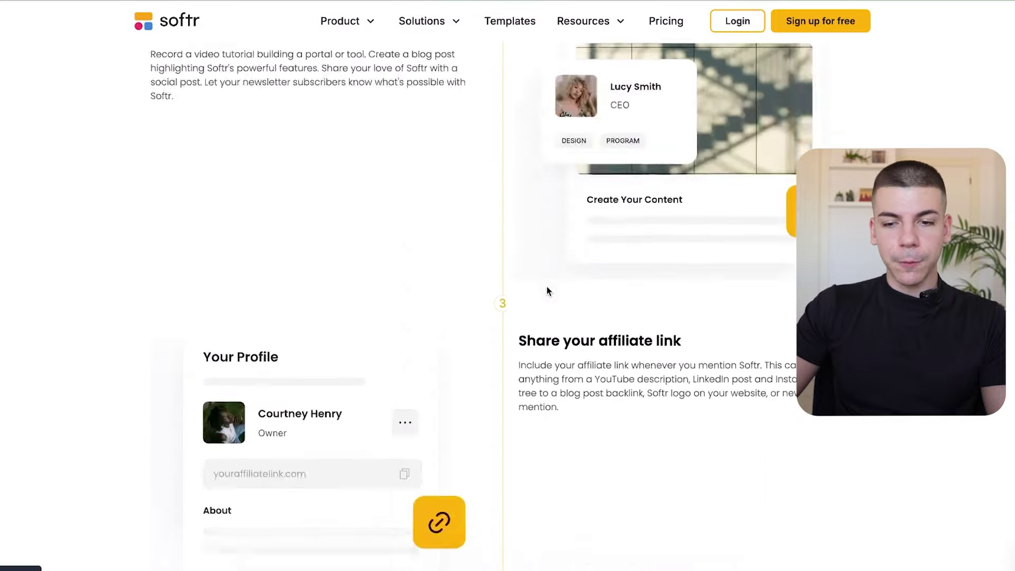
{"action": "scroll", "coordinate": [546, 291], "scroll_direction": "down", "scroll_amount": 12}
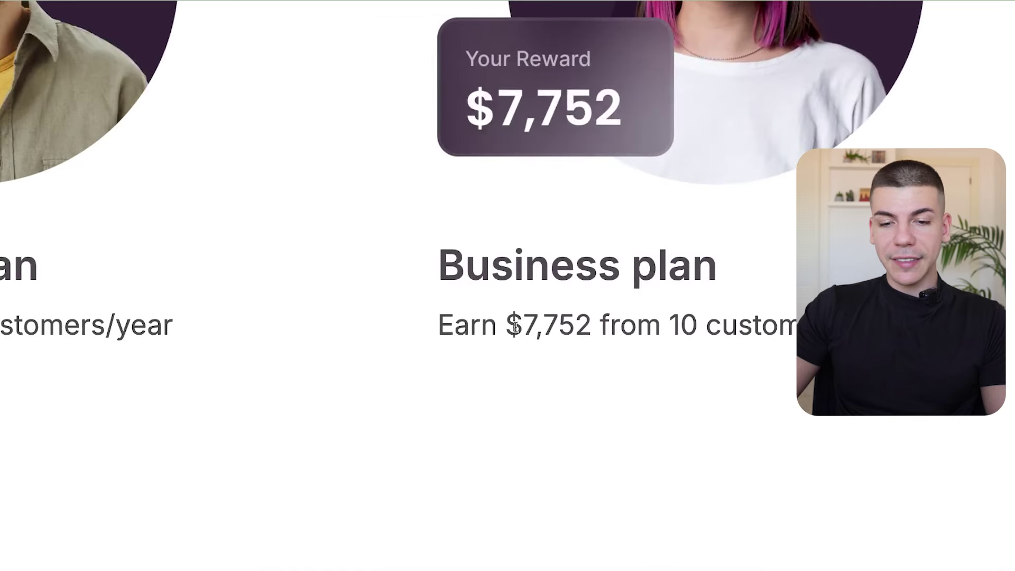
{"action": "left_click_drag", "start_coordinate": [661, 364], "coordinate": [698, 365]}
{"action": "left_click_drag", "start_coordinate": [635, 328], "coordinate": [662, 327]}
{"action": "left_click_drag", "start_coordinate": [637, 328], "coordinate": [793, 328]}
{"action": "left_click", "coordinate": [793, 328]}
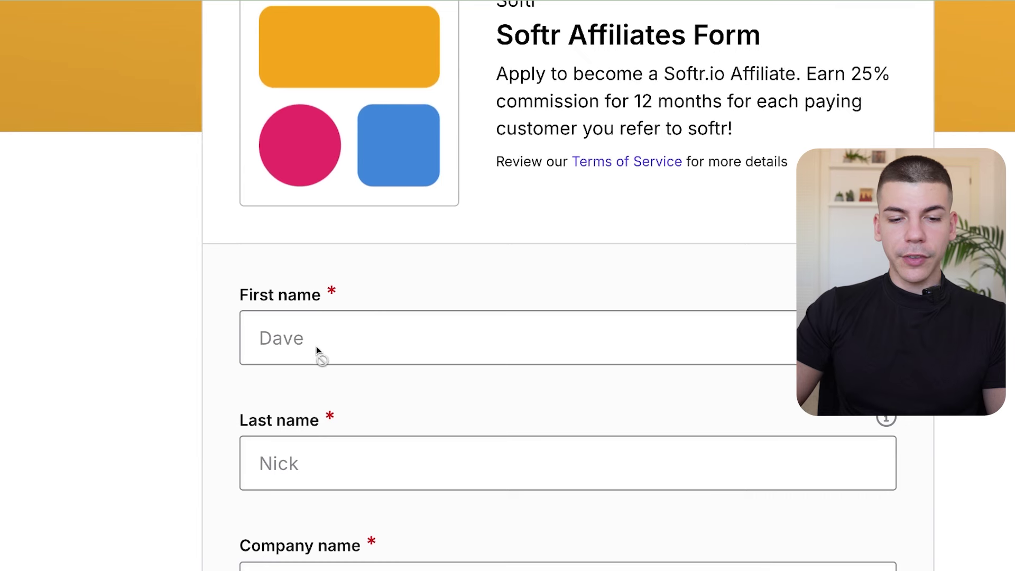
- Enter the company name and add YouTube as a promotion channel in the affiliate form
{"action": "scroll", "coordinate": [324, 512], "scroll_direction": "down", "scroll_amount": 1}
{"action": "left_click", "coordinate": [310, 544]}
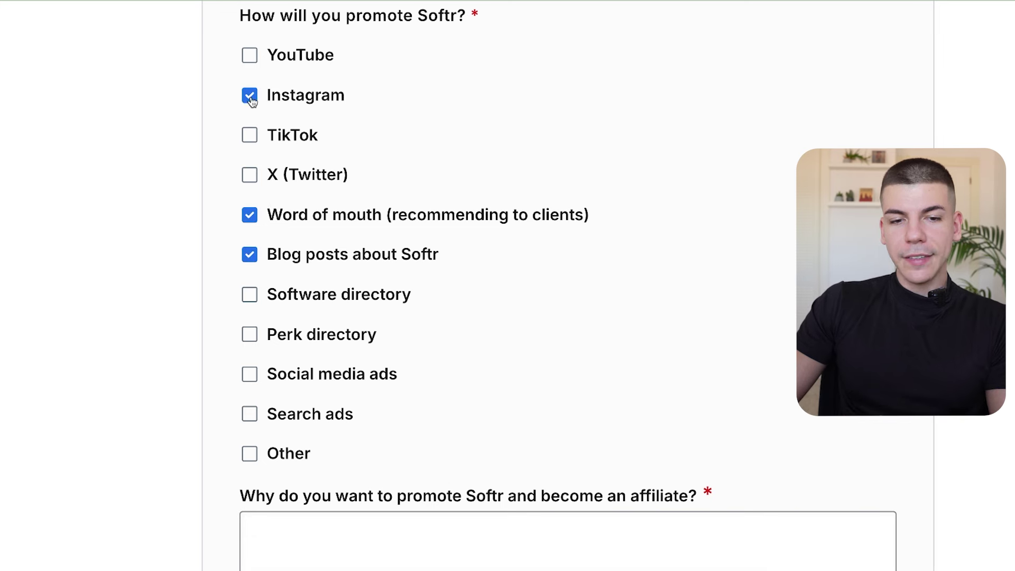
{"action": "left_click", "coordinate": [255, 55]}
- Explain why you want to promote Softr and choose 'Word of mouth' as how you heard about it
{"action": "scroll", "coordinate": [213, 204], "scroll_direction": "down", "scroll_amount": 5}
{"action": "left_click", "coordinate": [326, 266]}
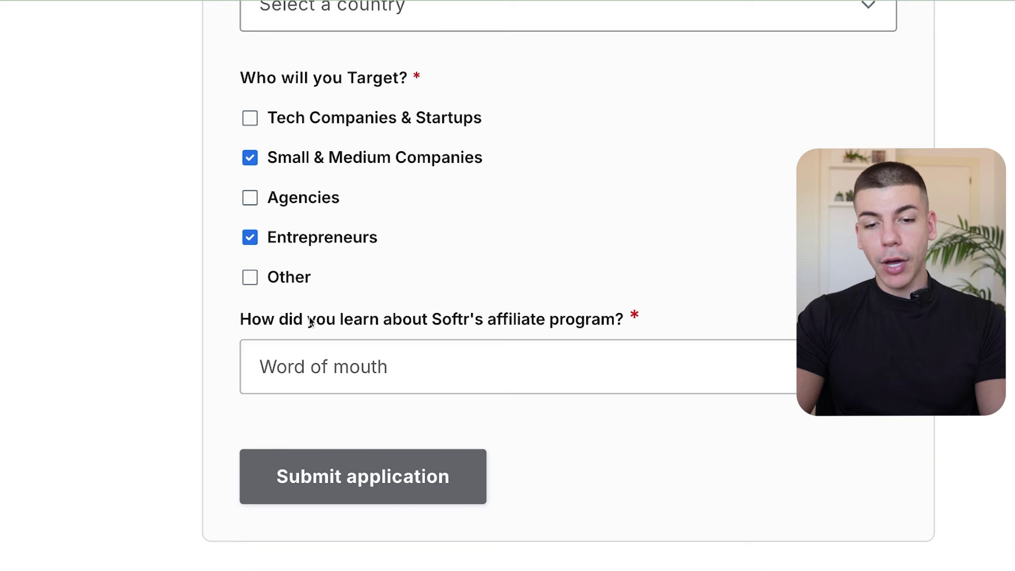
{"action": "left_click", "coordinate": [444, 369]}
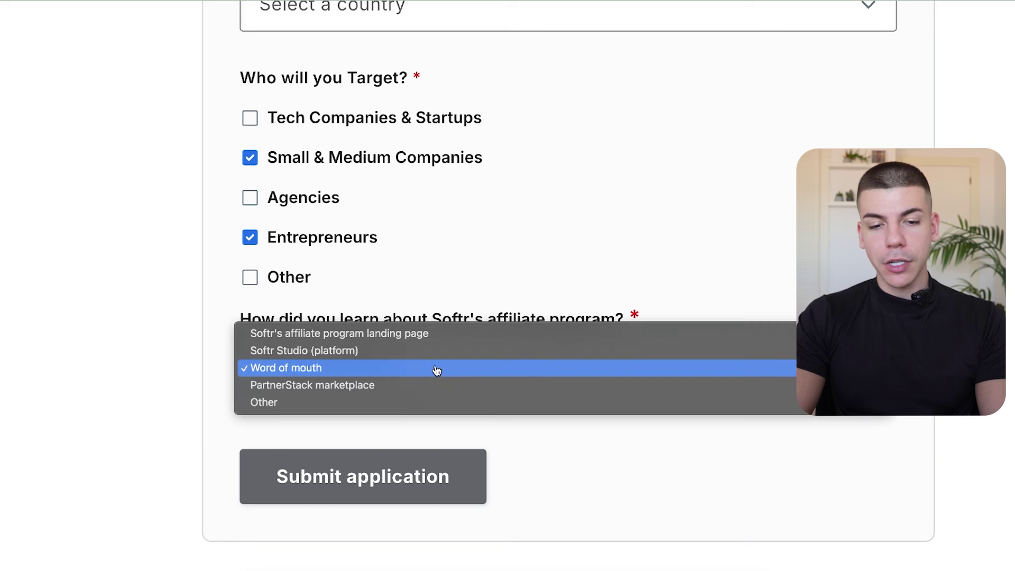
{"action": "left_click", "coordinate": [283, 369]}
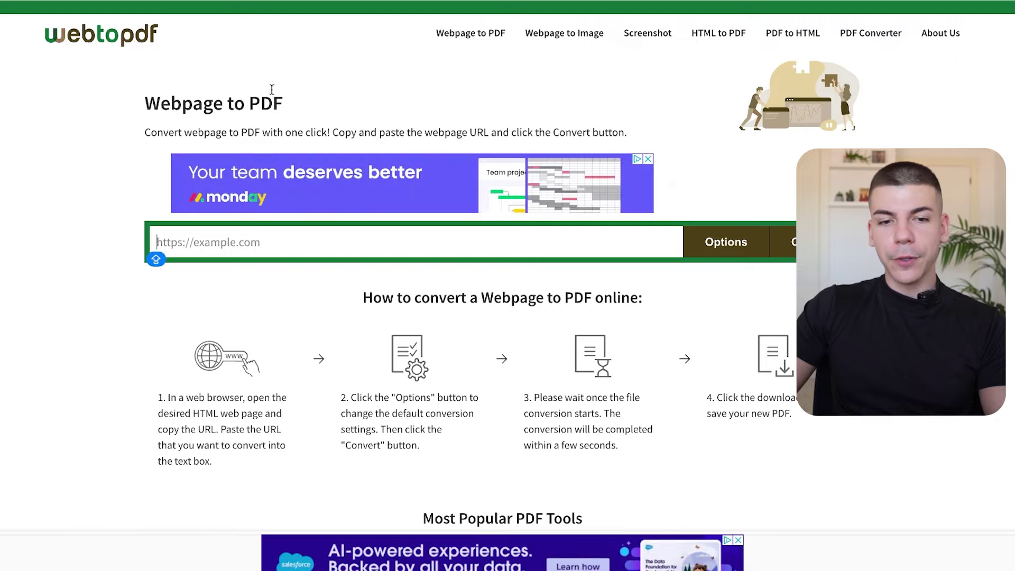
- Convert the Softr affiliate page URL to a PDF in webtopdf and download it
{"action": "scroll", "coordinate": [132, 122], "scroll_direction": "down", "scroll_amount": 1}
{"action": "scroll", "coordinate": [129, 122], "scroll_direction": "down", "scroll_amount": 2}
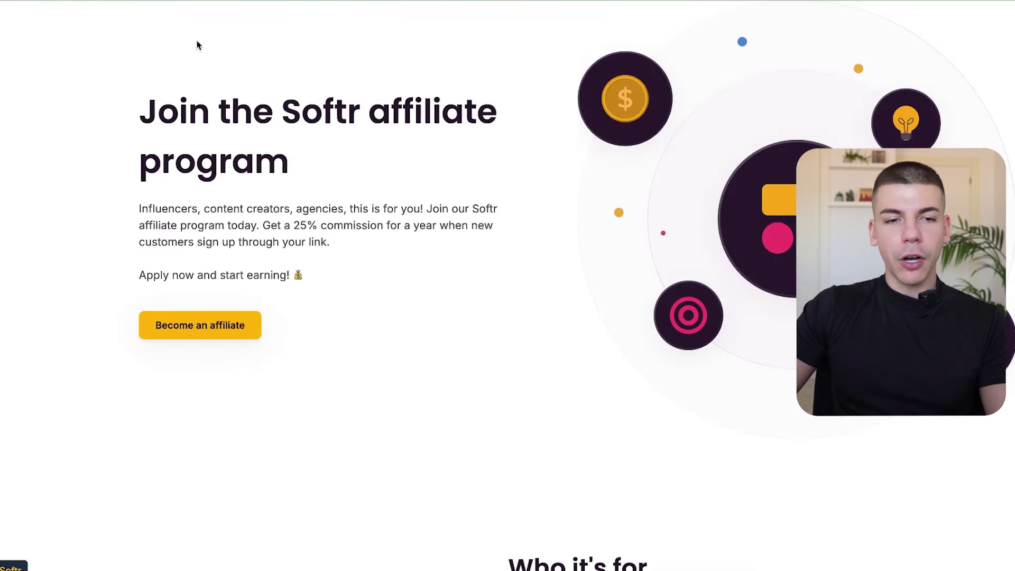
{"action": "left_click", "coordinate": [142, 22]}
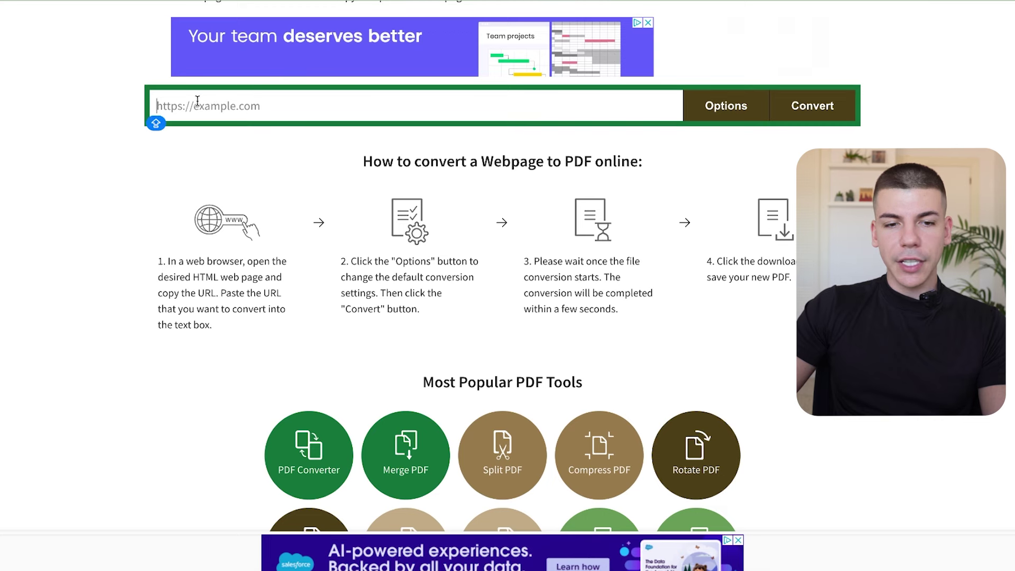
{"action": "left_click", "coordinate": [803, 114]}
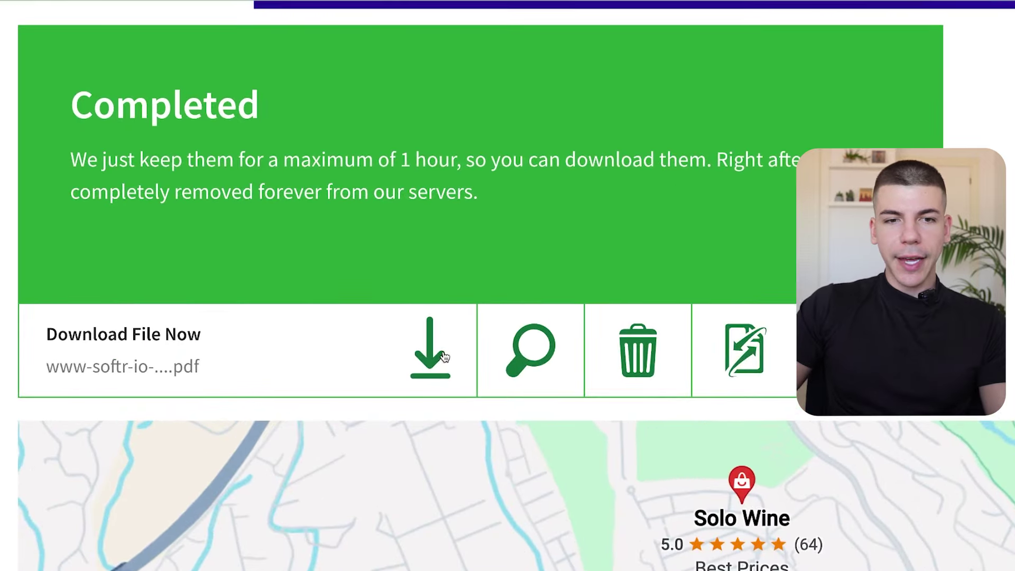
{"action": "left_click", "coordinate": [445, 358]}
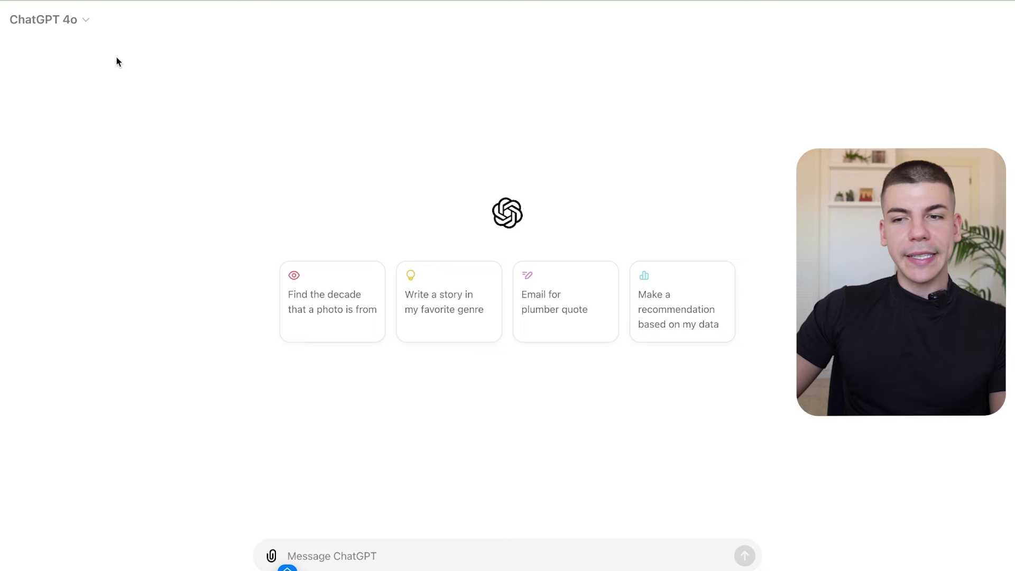
- Attach the downloaded Softr PDF to ChatGPT and send the promotion prompt
{"action": "left_click", "coordinate": [945, 2]}
{"action": "left_click_drag", "start_coordinate": [831, 46], "coordinate": [461, 273]}
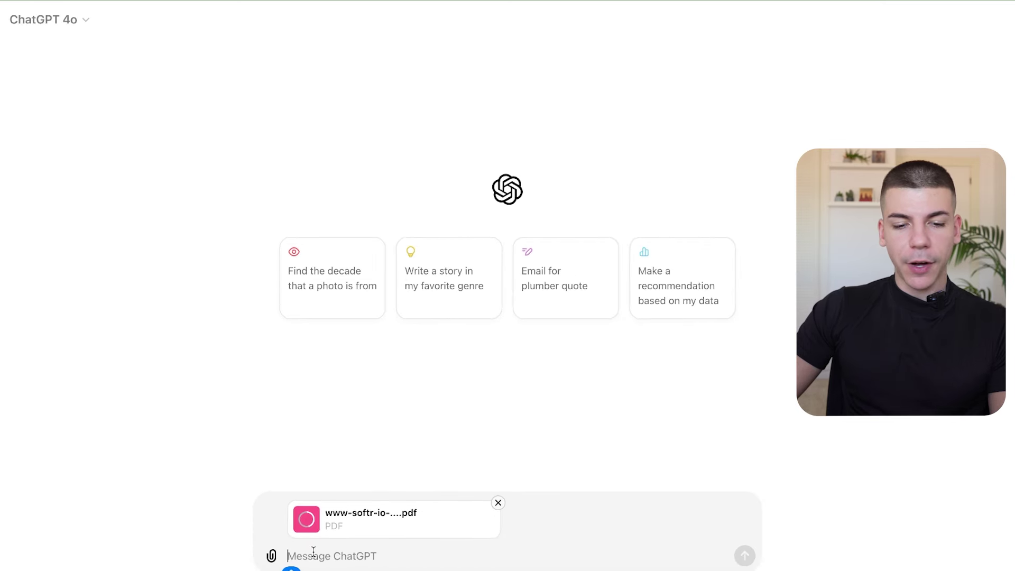
{"action": "type", "text": "I want to promote this software as affiliate - what keywords should I target and to whom can I can sell this?  Then also come up with 5 clickbaity and viral social media posts for each of these platforms: Pinterest, TikTok, YouTube, Blog article"}
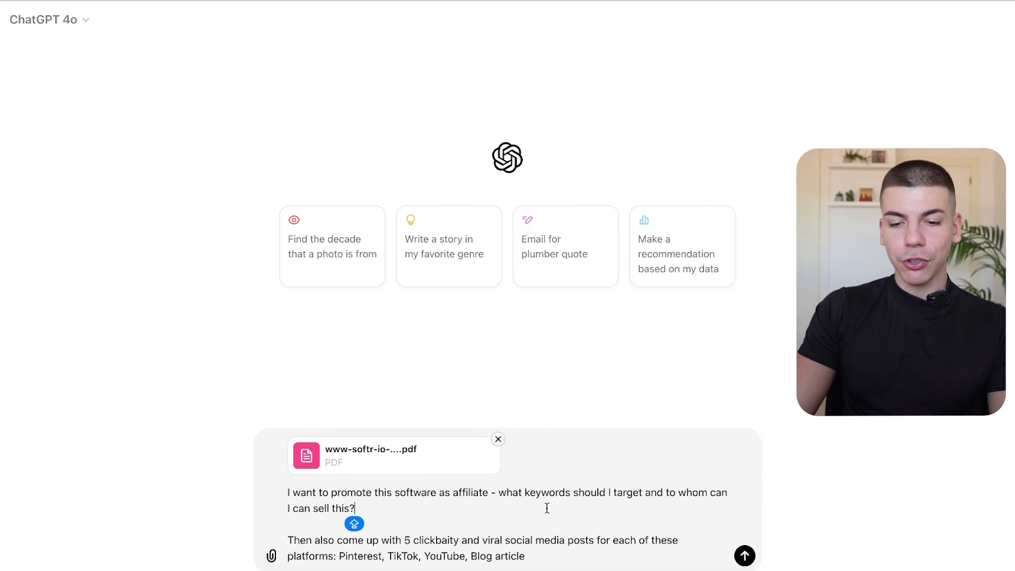
{"action": "key", "text": "Return"}
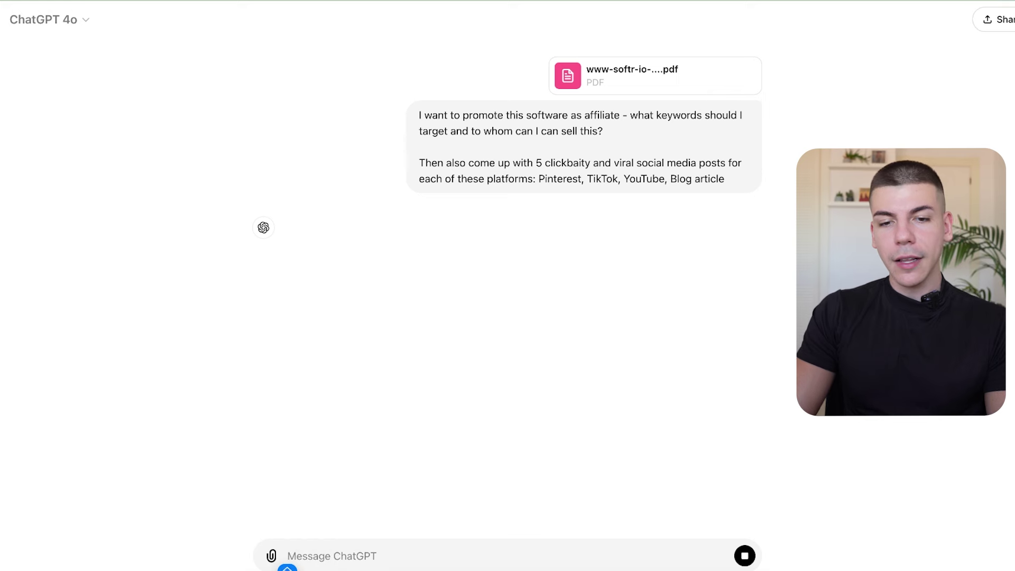
- Read ChatGPT's reply, starting with the Keywords to Target section
{"action": "left_click_drag", "start_coordinate": [512, 165], "coordinate": [705, 176]}
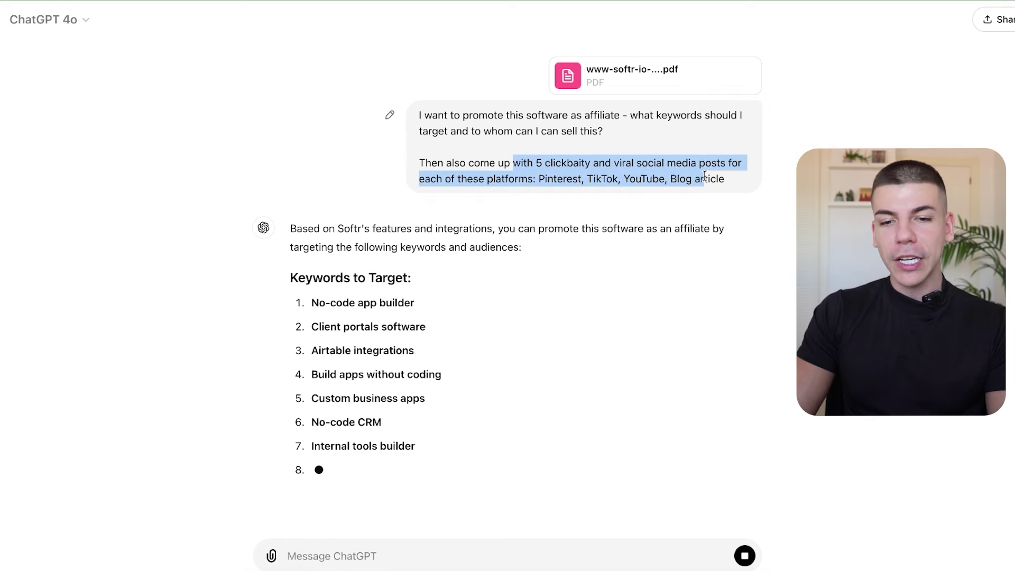
{"action": "scroll", "coordinate": [578, 183], "scroll_direction": "down", "scroll_amount": 3}
{"action": "scroll", "coordinate": [578, 183], "scroll_direction": "up", "scroll_amount": 1}
{"action": "scroll", "coordinate": [578, 183], "scroll_direction": "down", "scroll_amount": 4}
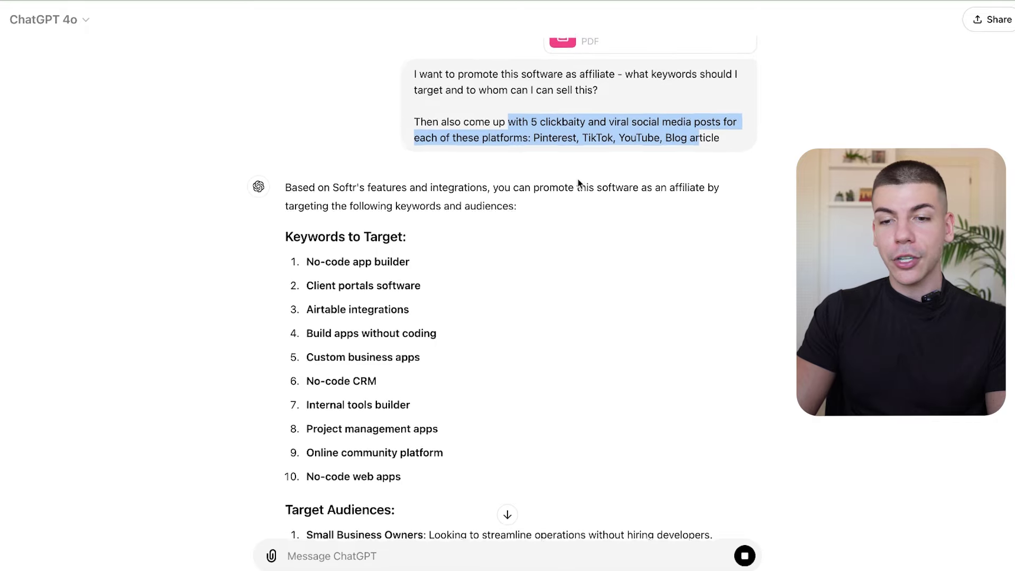
{"action": "left_click_drag", "start_coordinate": [286, 148], "coordinate": [403, 143]}
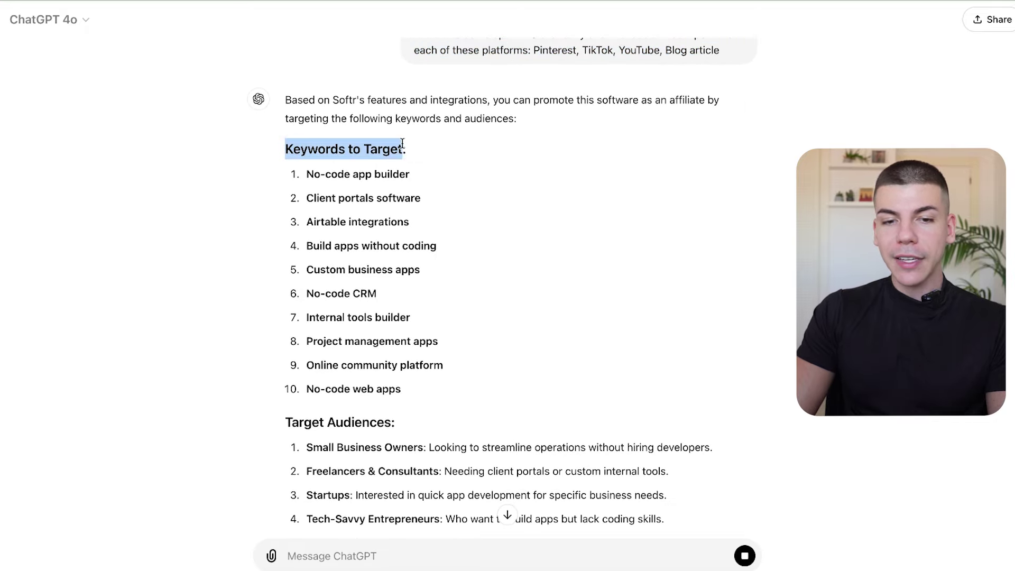
{"action": "scroll", "coordinate": [382, 285], "scroll_direction": "down", "scroll_amount": 5}
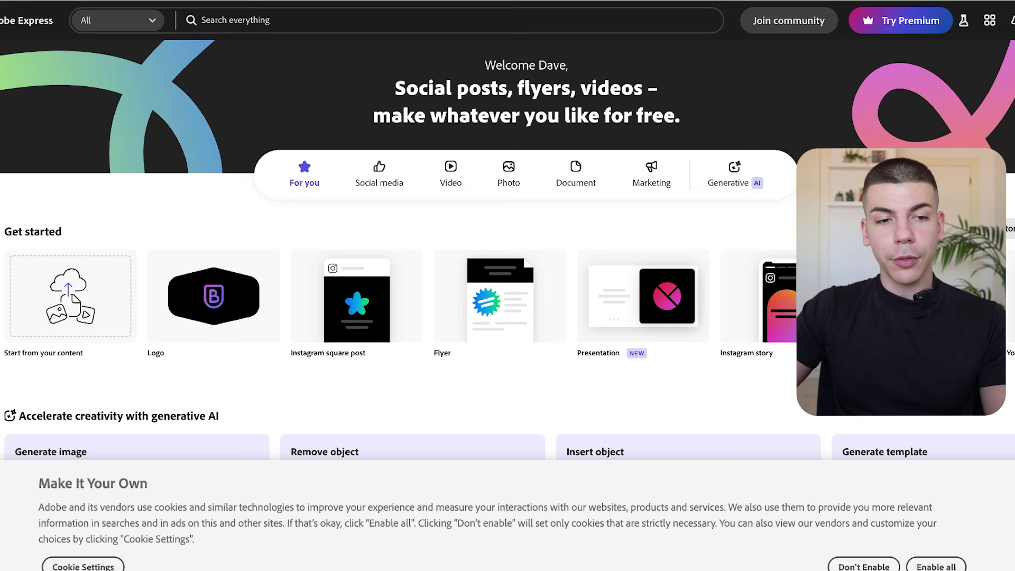
- Launch Animate characters from the Quick actions list under + Create
{"action": "left_click", "coordinate": [10, 84]}
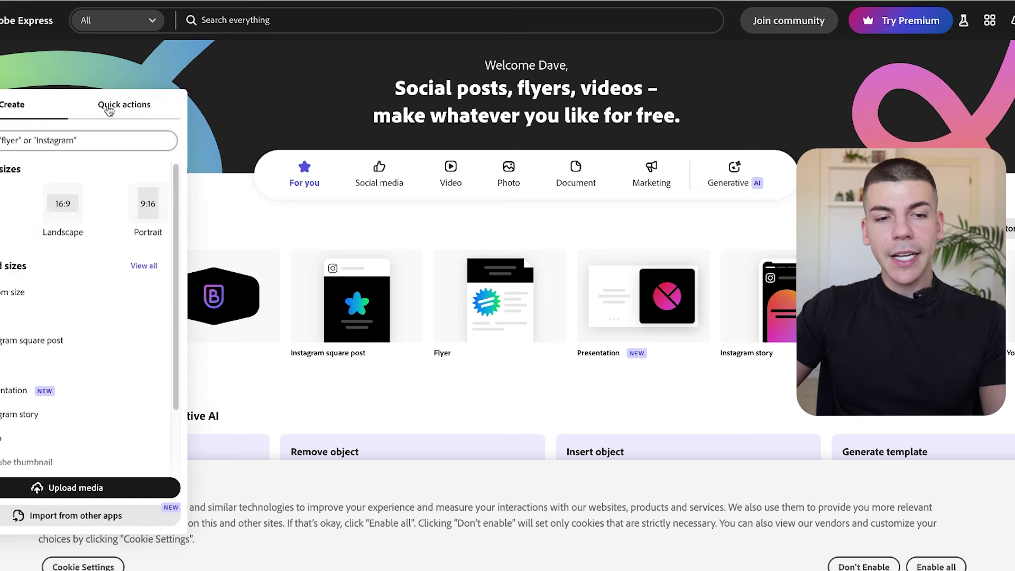
{"action": "left_click", "coordinate": [108, 109]}
{"action": "scroll", "coordinate": [158, 356], "scroll_direction": "down", "scroll_amount": 3}
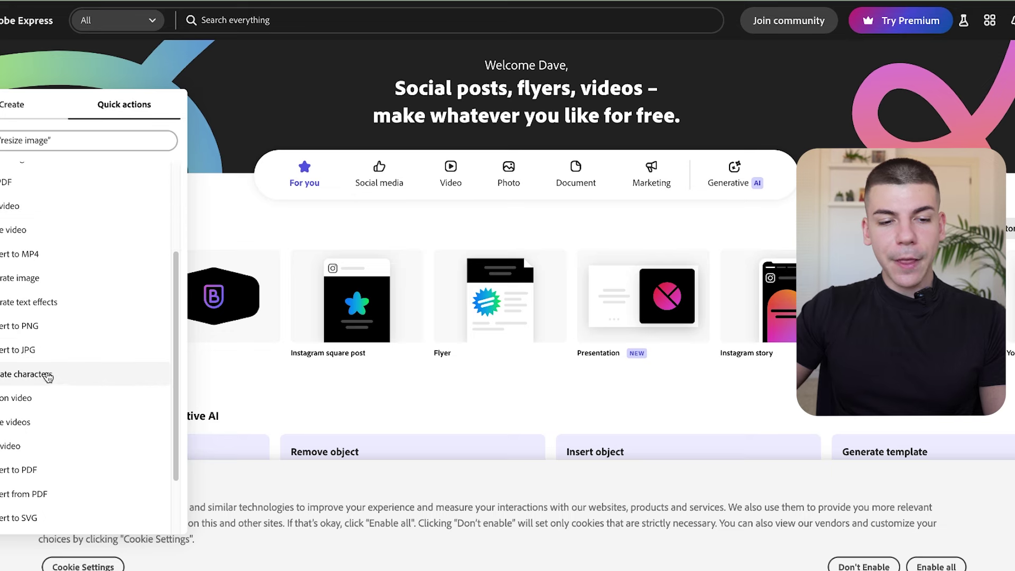
{"action": "left_click", "coordinate": [42, 378]}
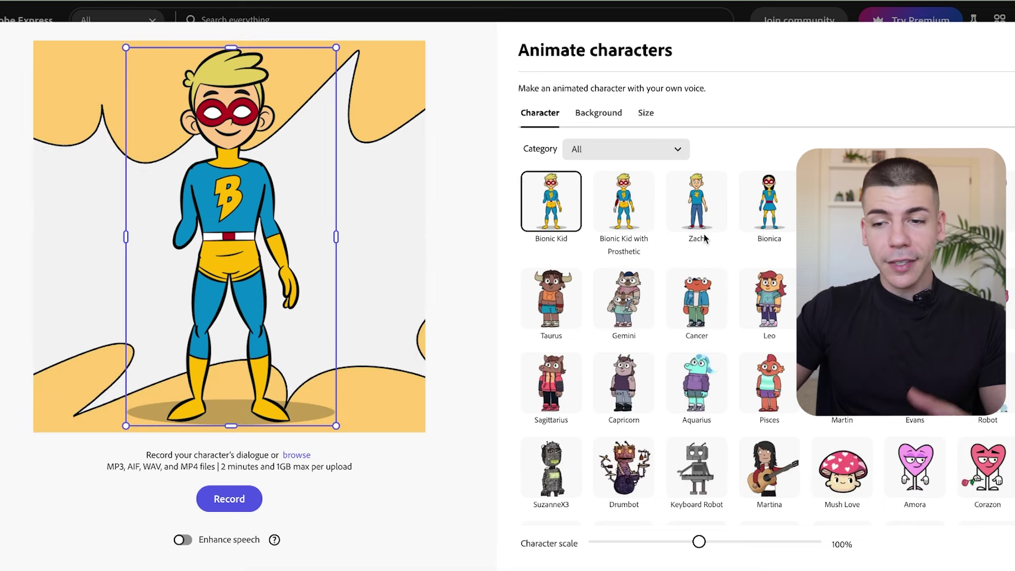
- Choose Emeric, the bearded man in a suit, as the animated character
{"action": "scroll", "coordinate": [708, 238], "scroll_direction": "down", "scroll_amount": 3}
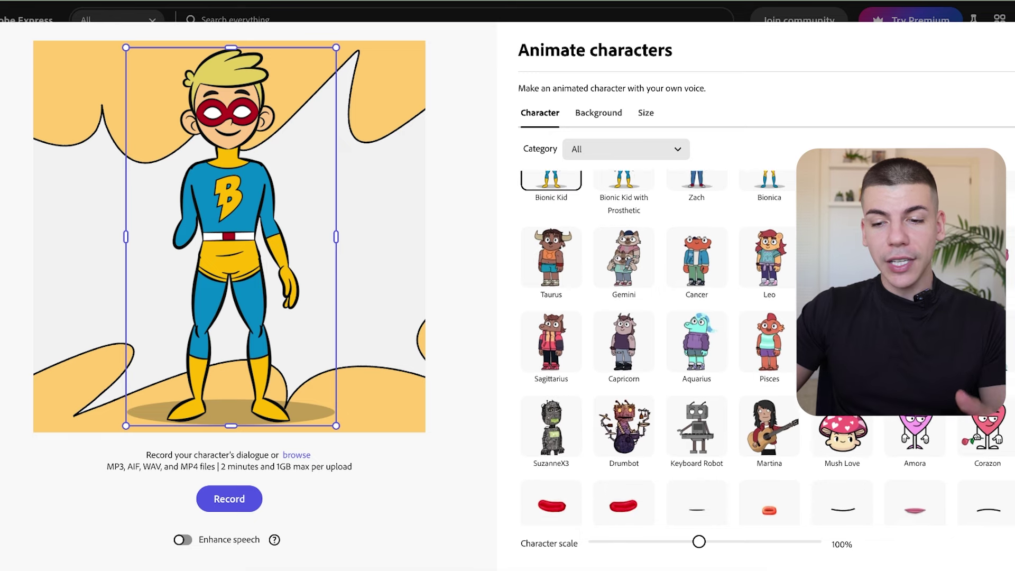
{"action": "scroll", "coordinate": [768, 379], "scroll_direction": "down", "scroll_amount": 6}
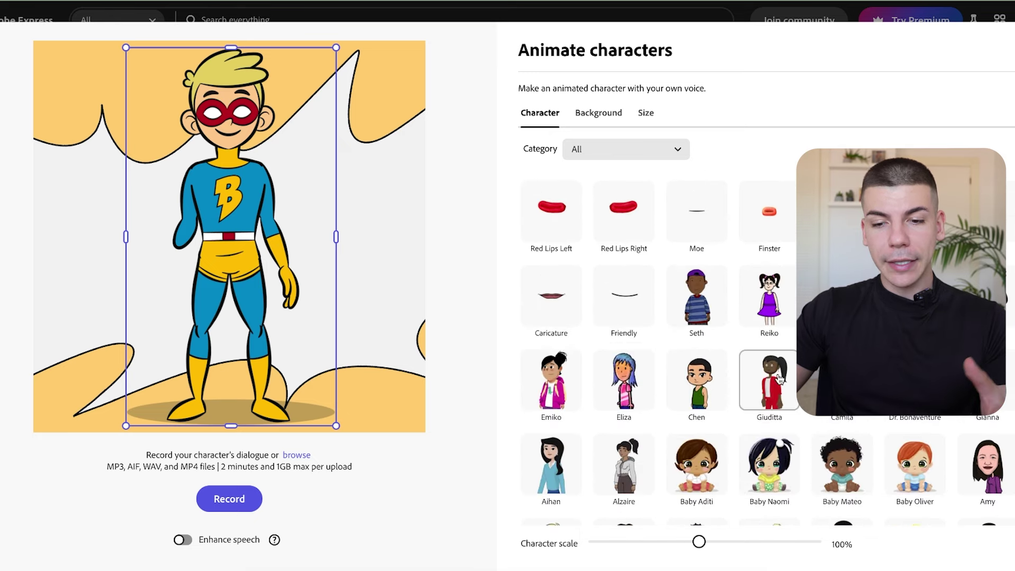
{"action": "scroll", "coordinate": [770, 380], "scroll_direction": "down", "scroll_amount": 2}
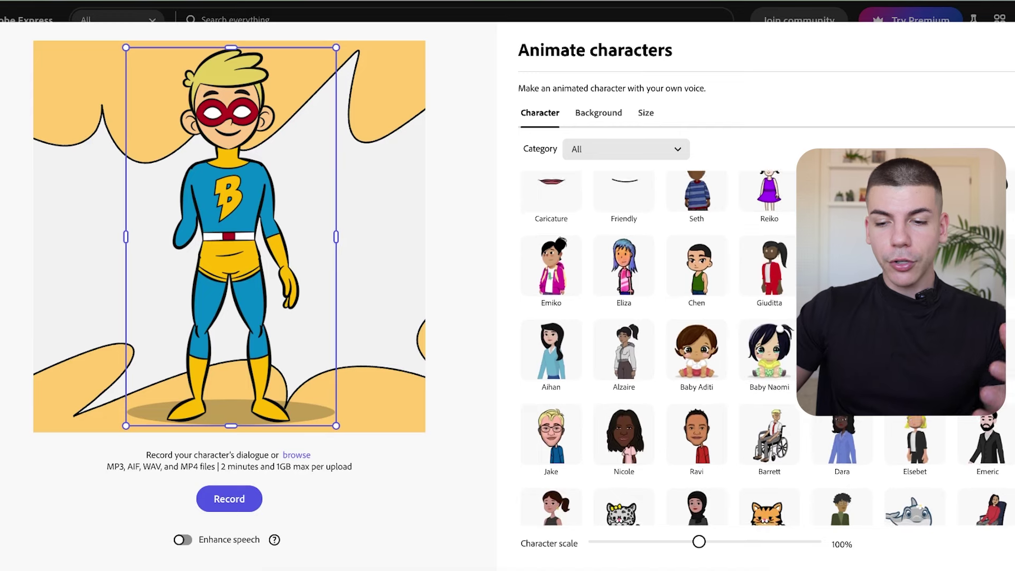
{"action": "left_click", "coordinate": [971, 435]}
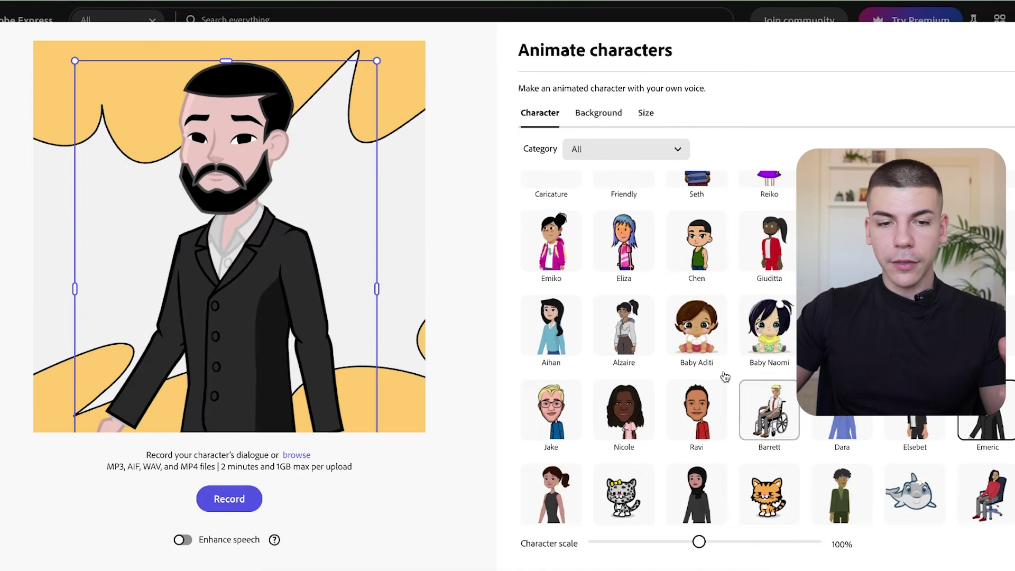
- Set the autumn city park background and place Emeric smaller toward the right
{"action": "left_click", "coordinate": [594, 113]}
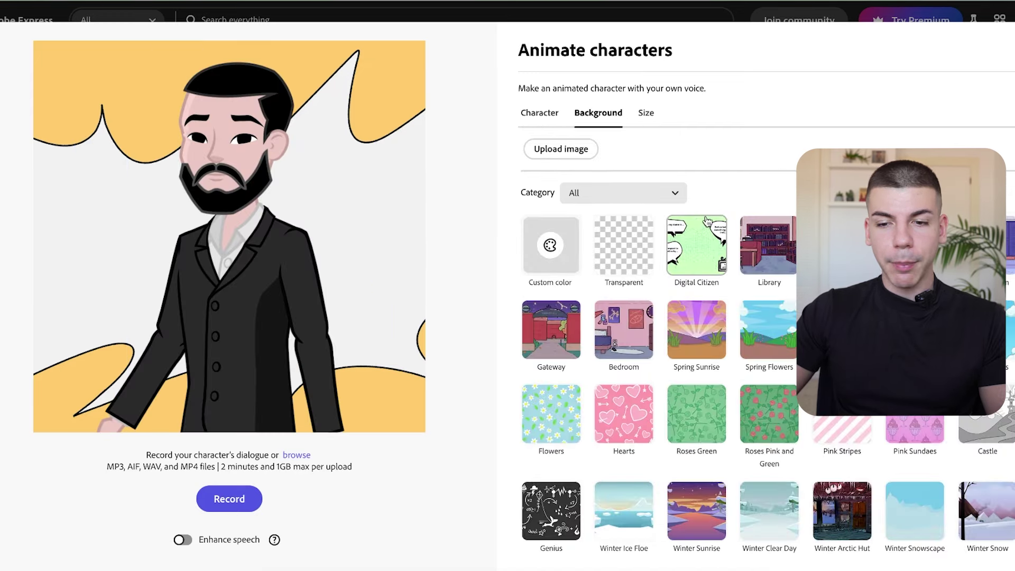
{"action": "scroll", "coordinate": [780, 309], "scroll_direction": "down", "scroll_amount": 4}
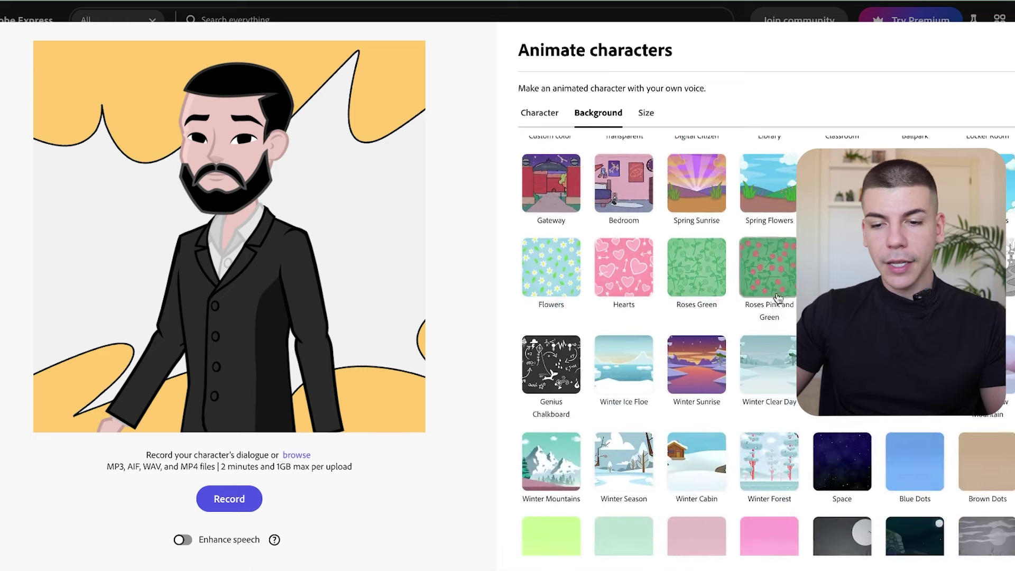
{"action": "scroll", "coordinate": [781, 311], "scroll_direction": "down", "scroll_amount": 10}
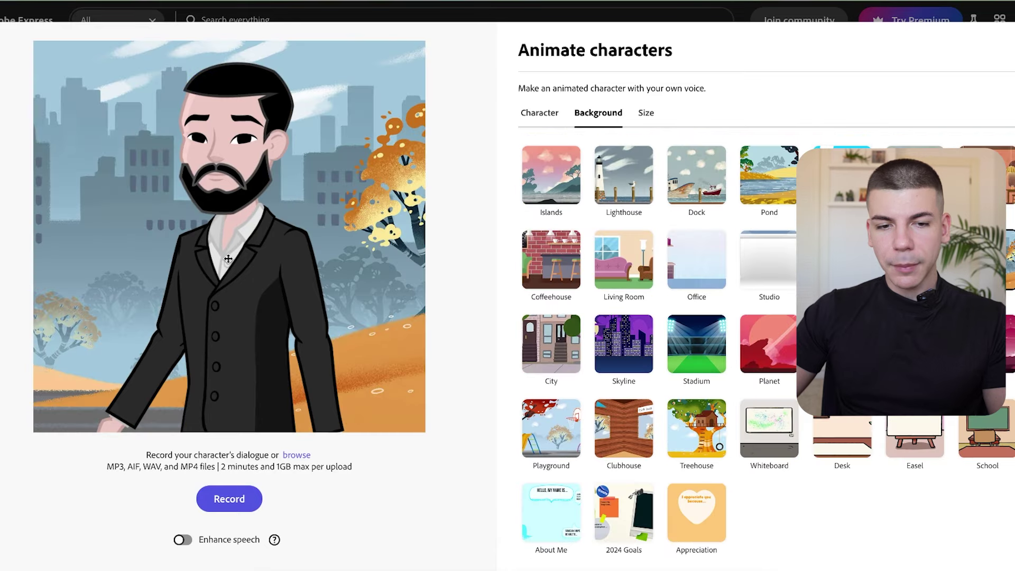
{"action": "left_click_drag", "start_coordinate": [228, 262], "coordinate": [277, 258]}
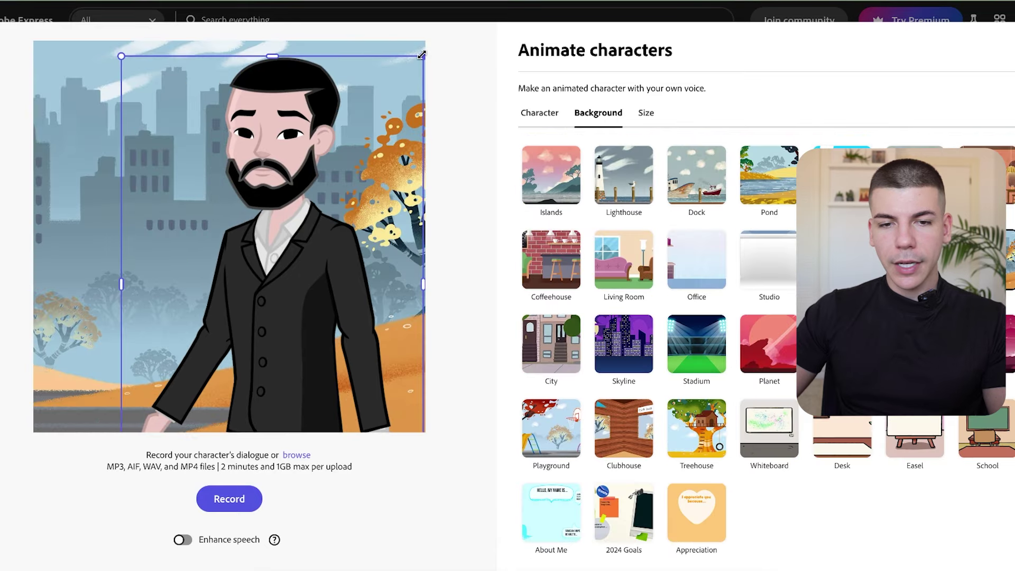
{"action": "left_click_drag", "start_coordinate": [421, 54], "coordinate": [367, 136]}
{"action": "left_click_drag", "start_coordinate": [279, 203], "coordinate": [342, 206]}
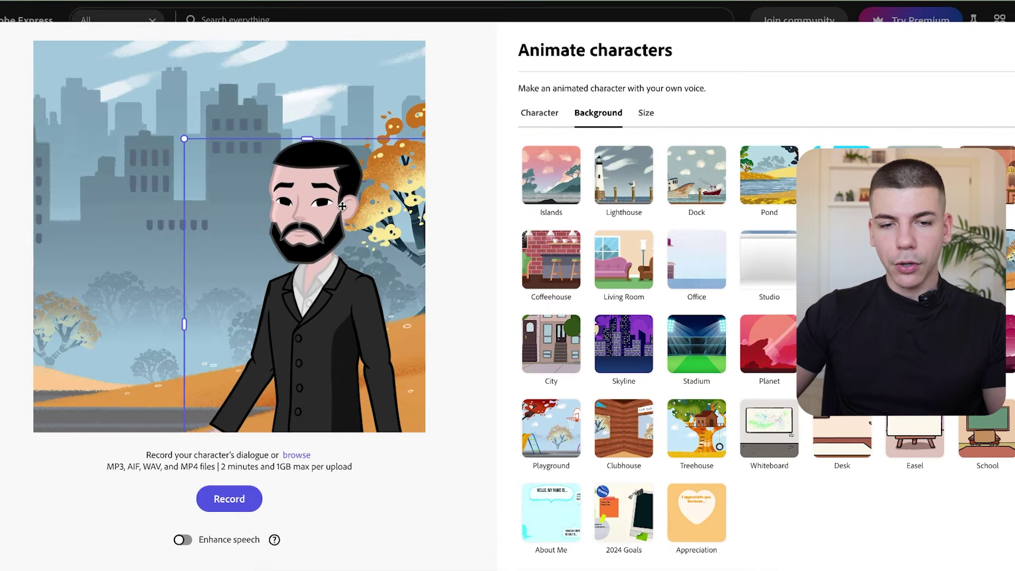
{"action": "left_click_drag", "start_coordinate": [182, 138], "coordinate": [177, 128]}
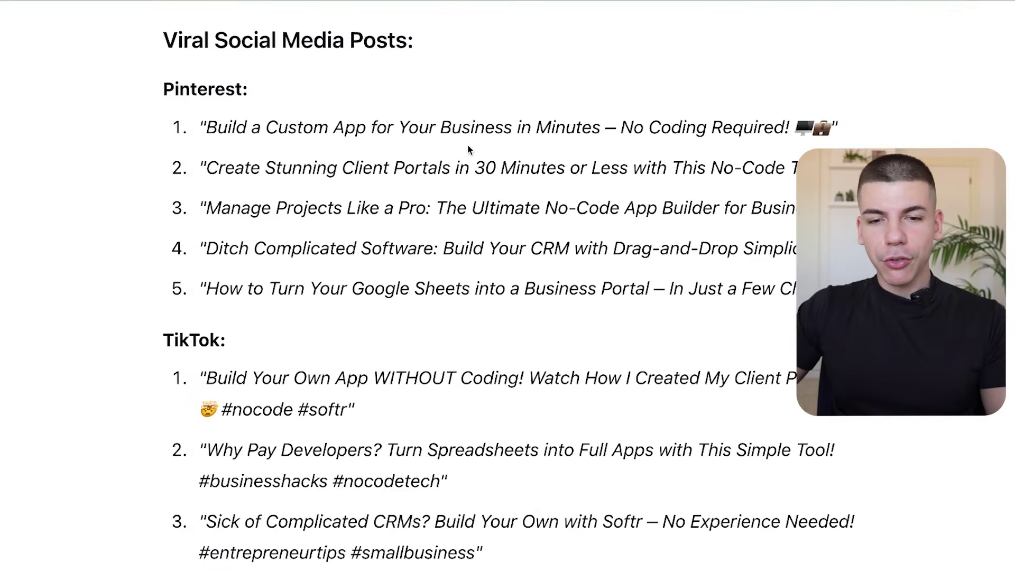
- Scroll through the Pinterest, TikTok, YouTube and blog title suggestions, then focus the message box
{"action": "scroll", "coordinate": [468, 149], "scroll_direction": "down", "scroll_amount": 9}
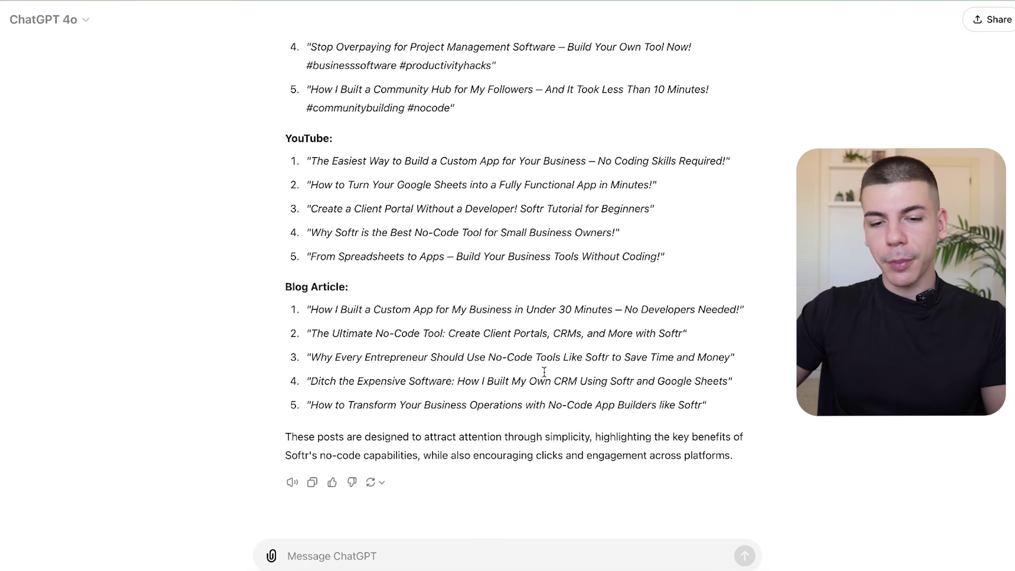
{"action": "left_click", "coordinate": [403, 555]}
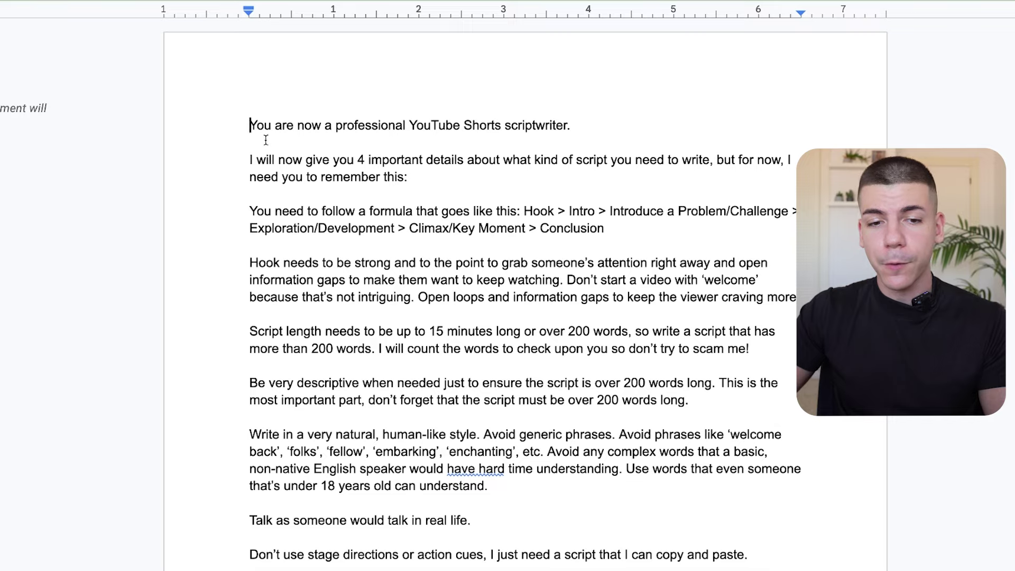
- Copy the full YouTube Shorts scriptwriter prompt from Google Docs into ChatGPT's message box
{"action": "left_click_drag", "start_coordinate": [248, 125], "coordinate": [642, 446]}
{"action": "scroll", "coordinate": [526, 233], "scroll_direction": "down", "scroll_amount": 15}
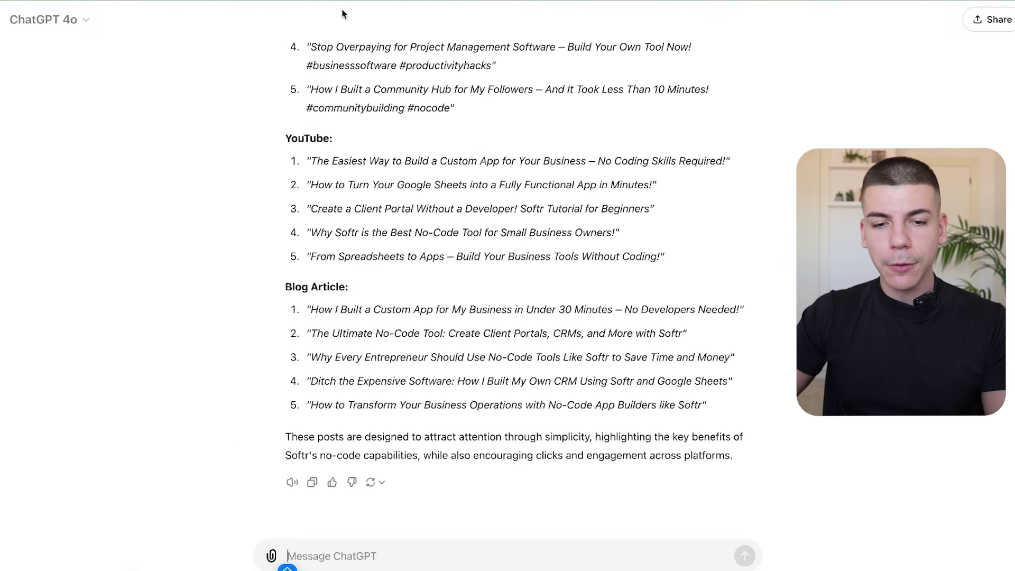
{"action": "key", "text": "ctrl+v"}
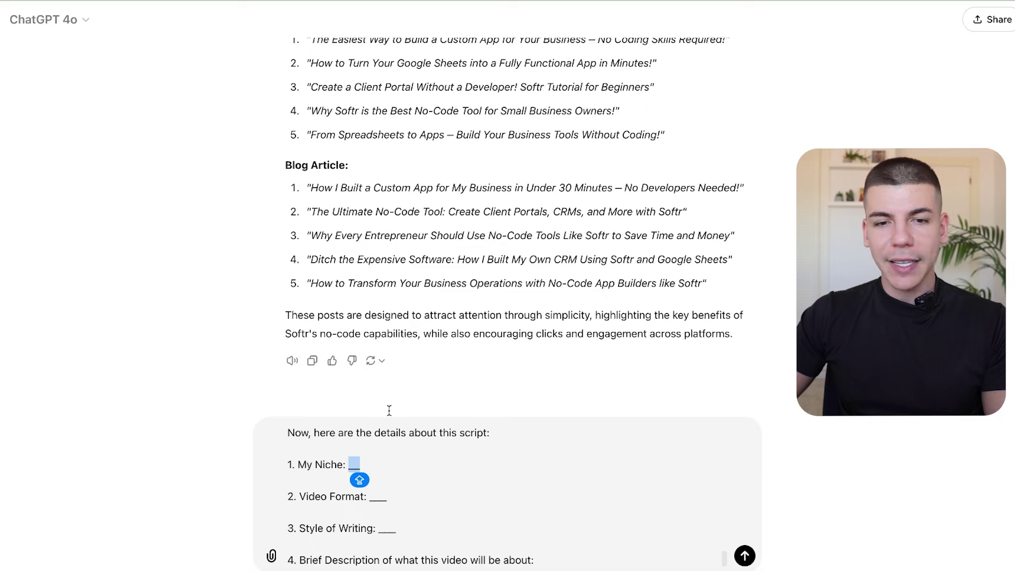
- Fill the script prompt with the first Pinterest headline as niche and description, Short, Friendly, and send
{"action": "scroll", "coordinate": [450, 275], "scroll_direction": "up", "scroll_amount": 10}
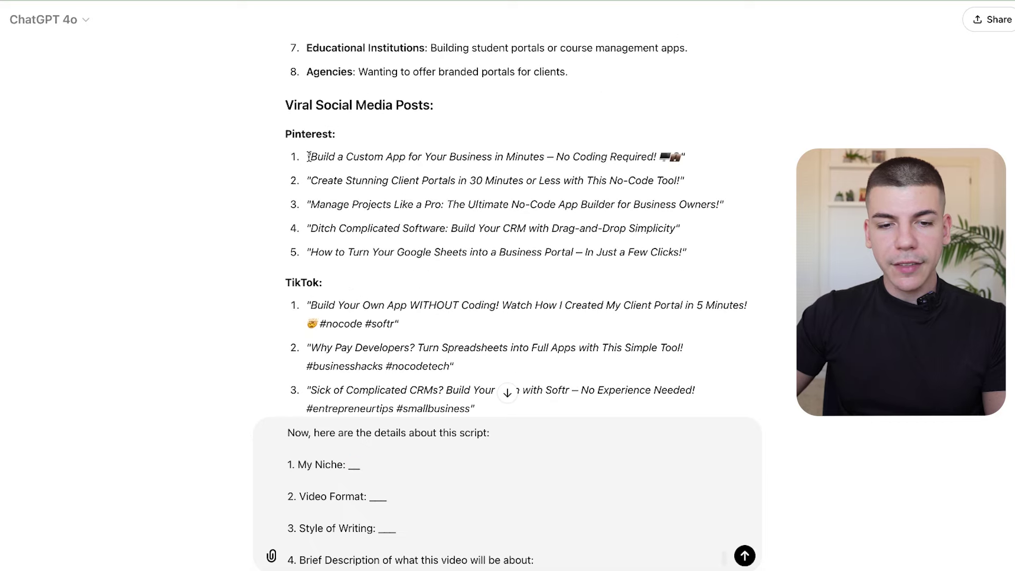
{"action": "left_click_drag", "start_coordinate": [358, 156], "coordinate": [668, 168]}
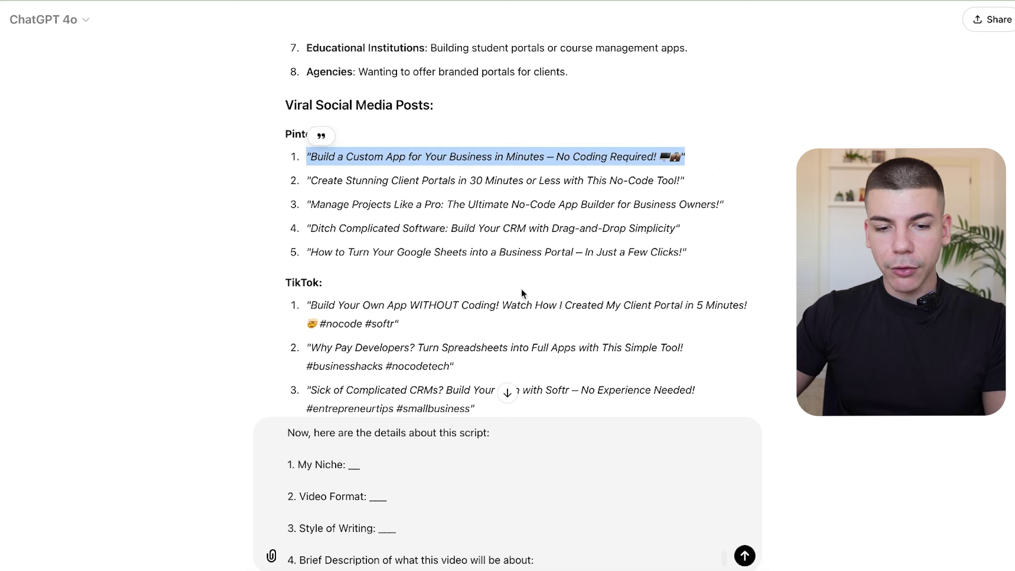
{"action": "left_click", "coordinate": [367, 466]}
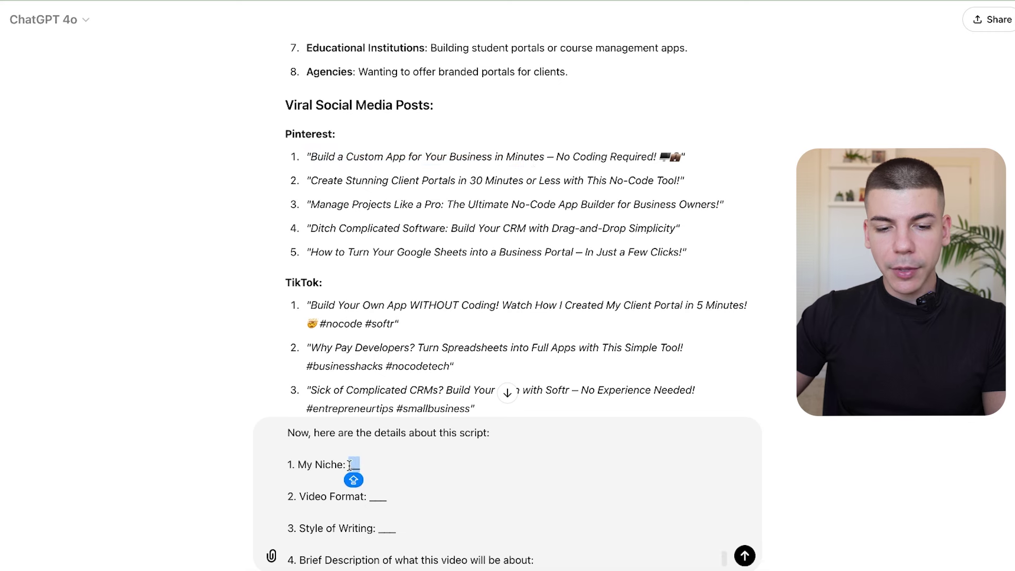
{"action": "type", "text": "\"Build a Custom App for Your Business in Minutes – No Coding Required! 🖥💼\""}
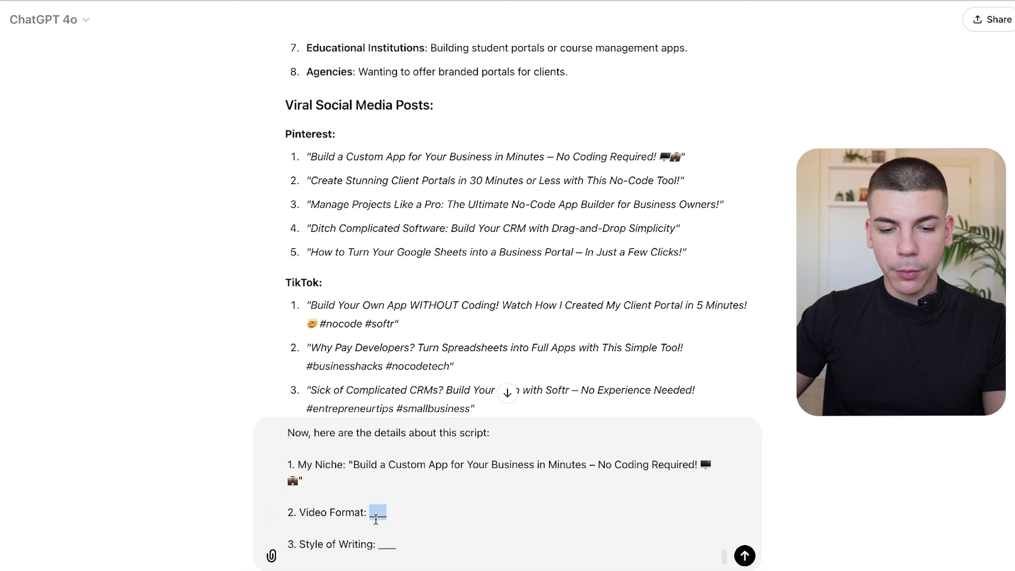
{"action": "scroll", "coordinate": [387, 530], "scroll_direction": "down", "scroll_amount": 1}
{"action": "double_click", "coordinate": [387, 526]}
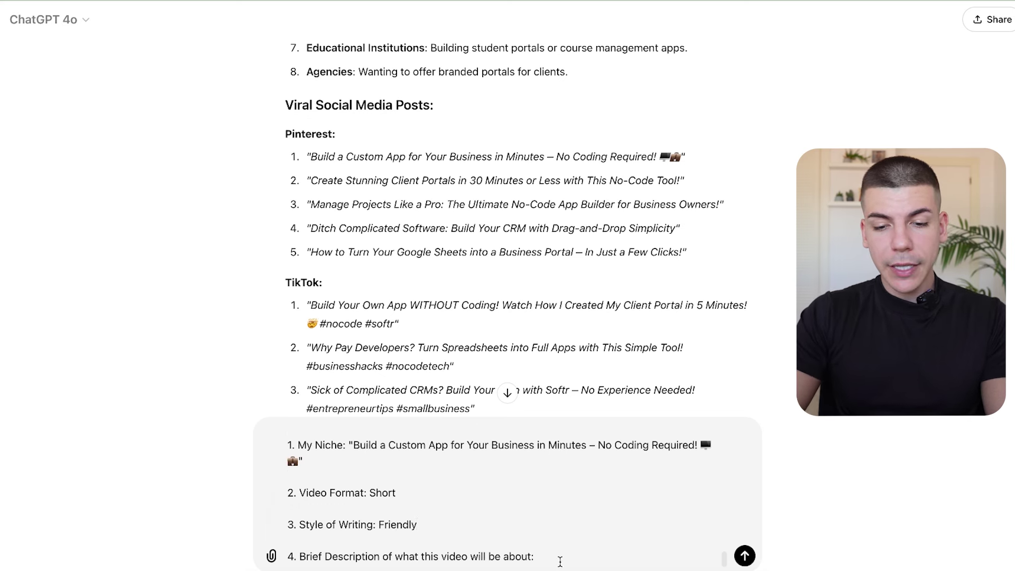
{"action": "type", "text": "\"Build a Custom App for Your Business in Minutes – No Coding Required! 🖥💼\""}
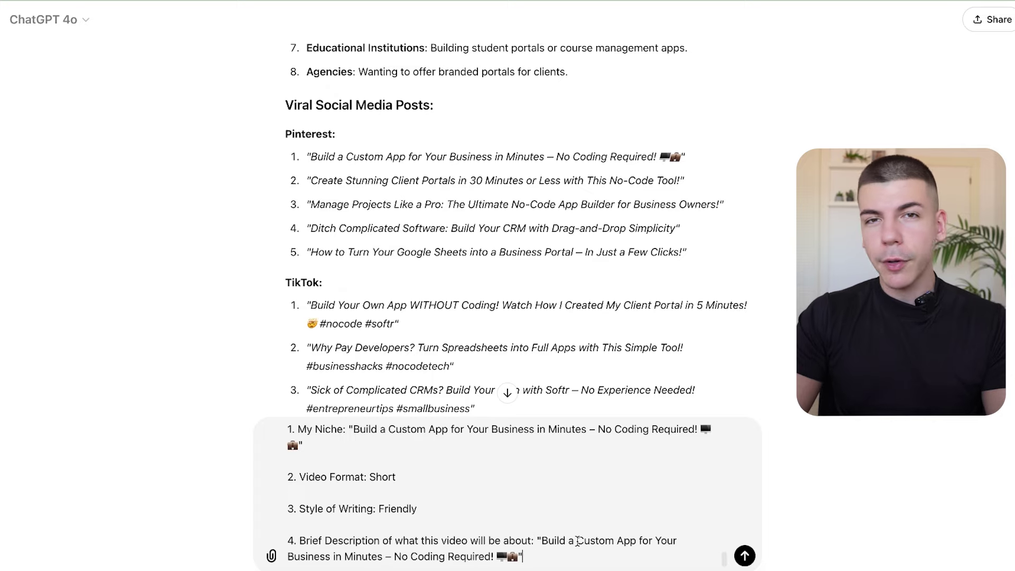
{"action": "key", "text": "Return"}
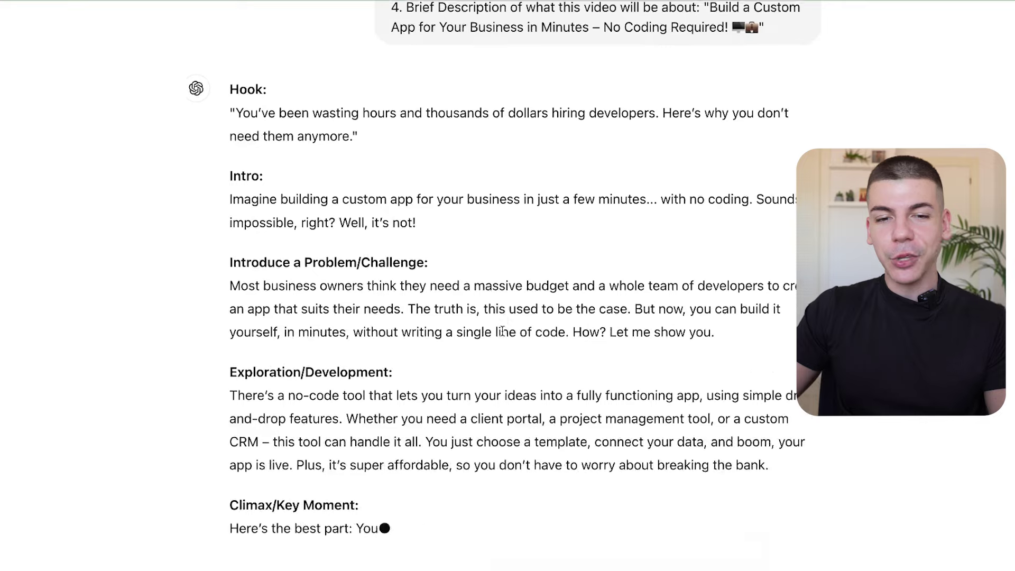
- Read through the finished Short script from Hook to Conclusion, highlighting a passage along the way
{"action": "scroll", "coordinate": [502, 332], "scroll_direction": "up", "scroll_amount": 1}
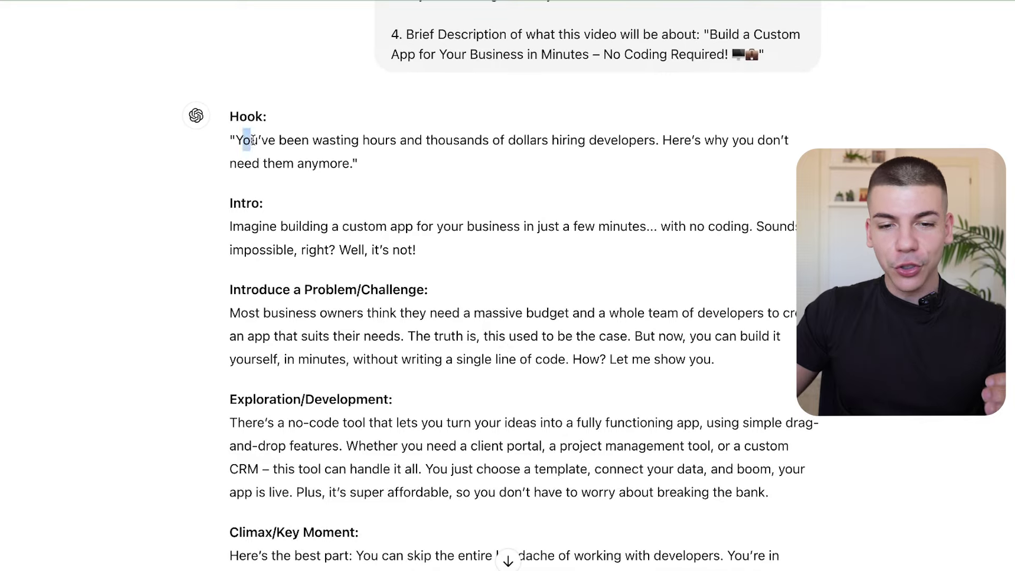
{"action": "left_click_drag", "start_coordinate": [229, 288], "coordinate": [607, 360]}
{"action": "scroll", "coordinate": [607, 359], "scroll_direction": "down", "scroll_amount": 6}
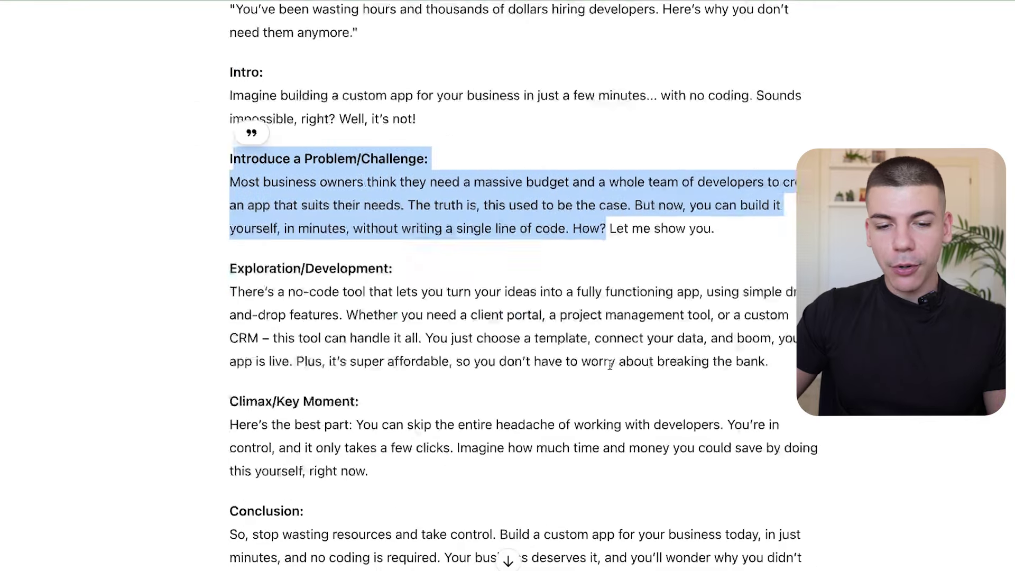
{"action": "scroll", "coordinate": [586, 380], "scroll_direction": "up", "scroll_amount": 8}
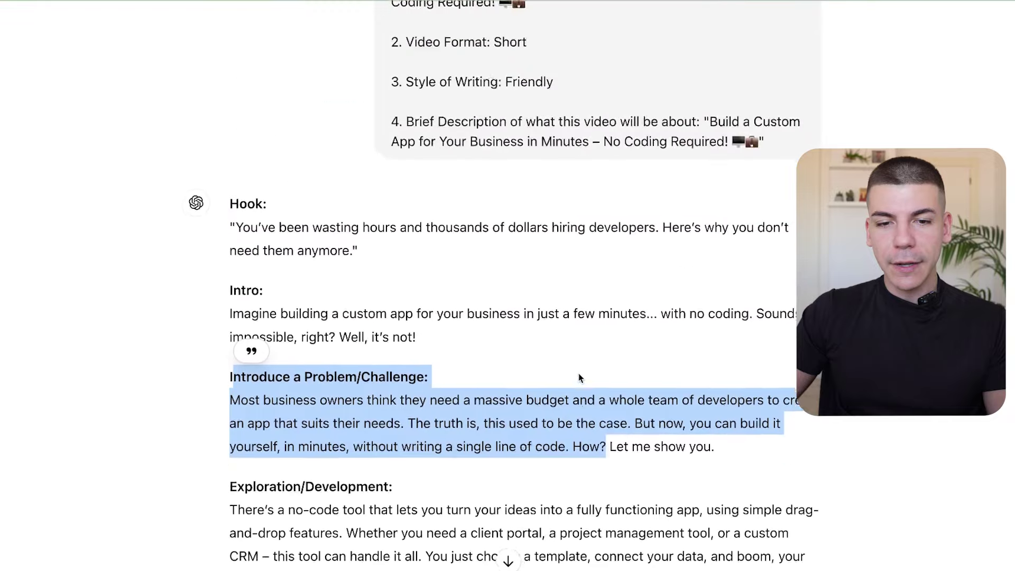
{"action": "left_click", "coordinate": [229, 288]}
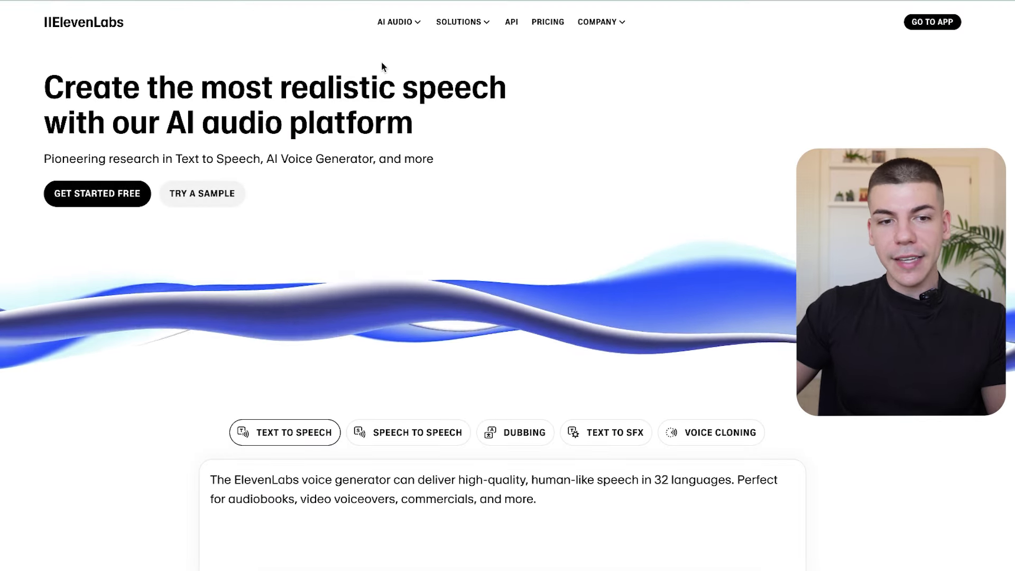
- Open ElevenLabs' text-to-speech app from its homepage
{"action": "left_click_drag", "start_coordinate": [60, 87], "coordinate": [234, 87]}
{"action": "left_click", "coordinate": [371, 123]}
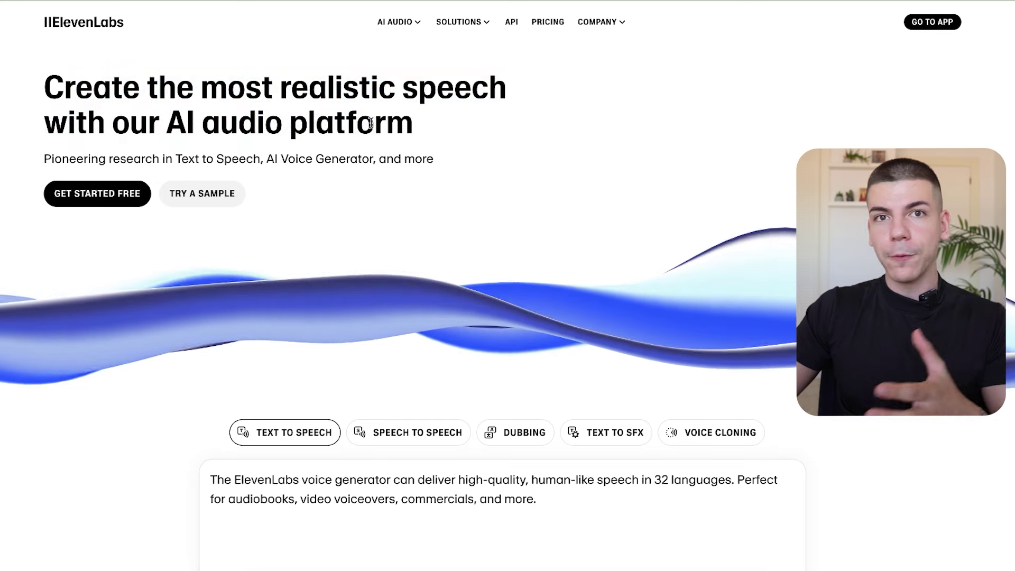
{"action": "left_click", "coordinate": [938, 27]}
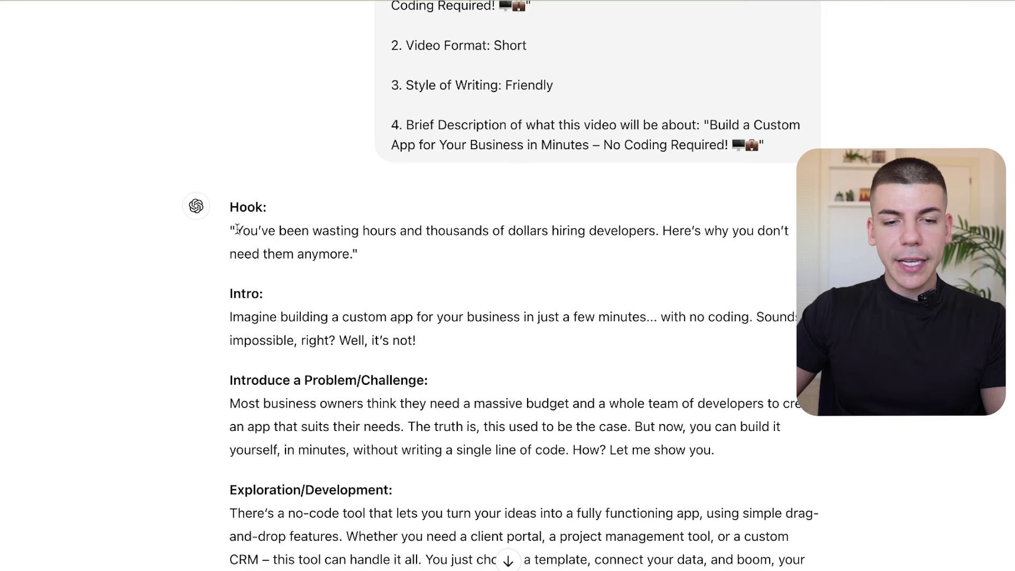
- Replace the sample text with the hook 'You've been wasting hours and thousands of dollars hiring developers…'
{"action": "left_click_drag", "start_coordinate": [237, 230], "coordinate": [352, 252]}
{"action": "key", "text": "ctrl+c"}
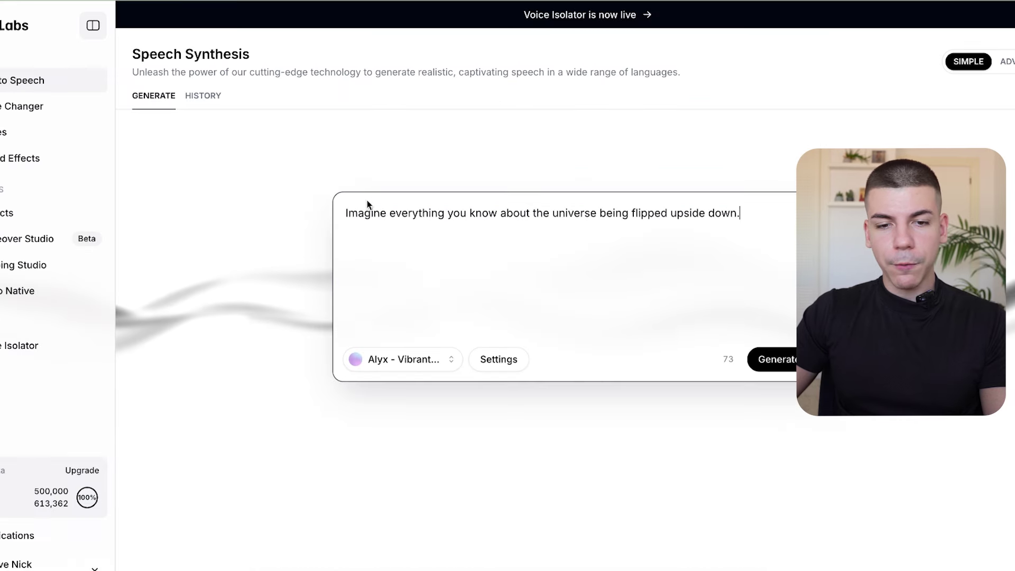
{"action": "key", "text": "ctrl+a"}
{"action": "key", "text": "ctrl+v"}
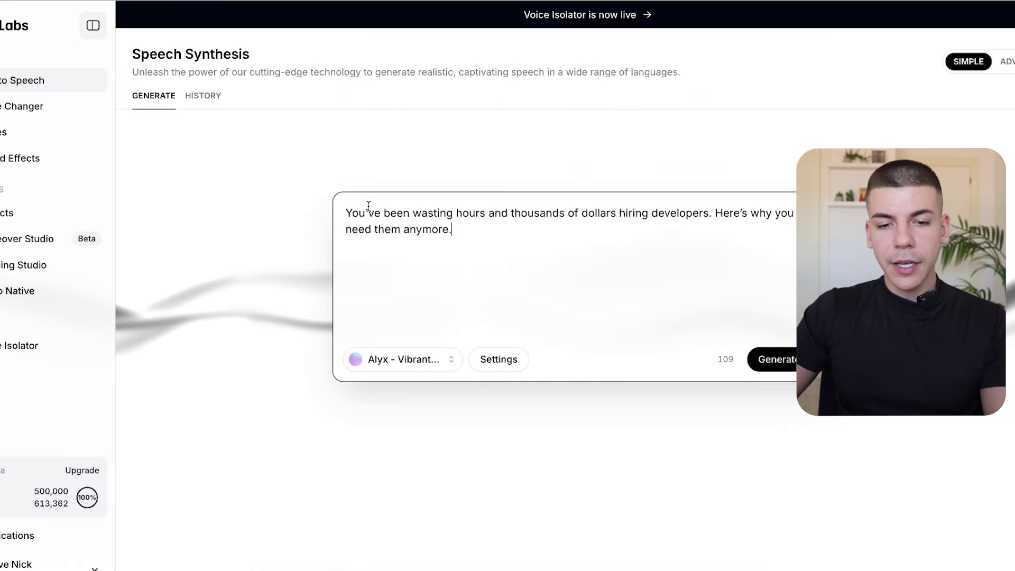
{"action": "left_click", "coordinate": [420, 364]}
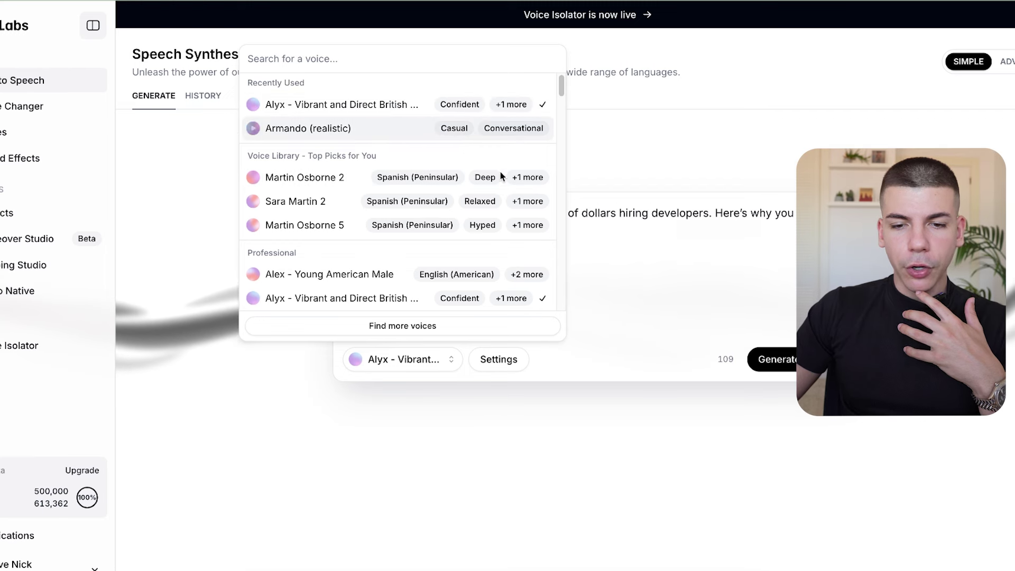
- Generate the hook as speech, then regenerate it in the Dez voice and play it back
{"action": "left_click", "coordinate": [772, 360]}
{"action": "left_click", "coordinate": [773, 359]}
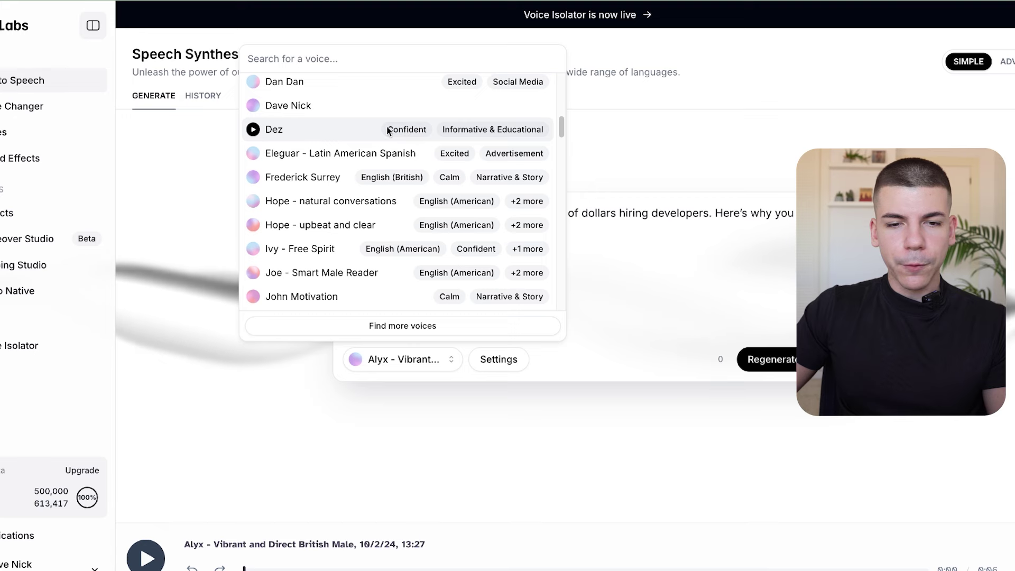
{"action": "left_click", "coordinate": [360, 126]}
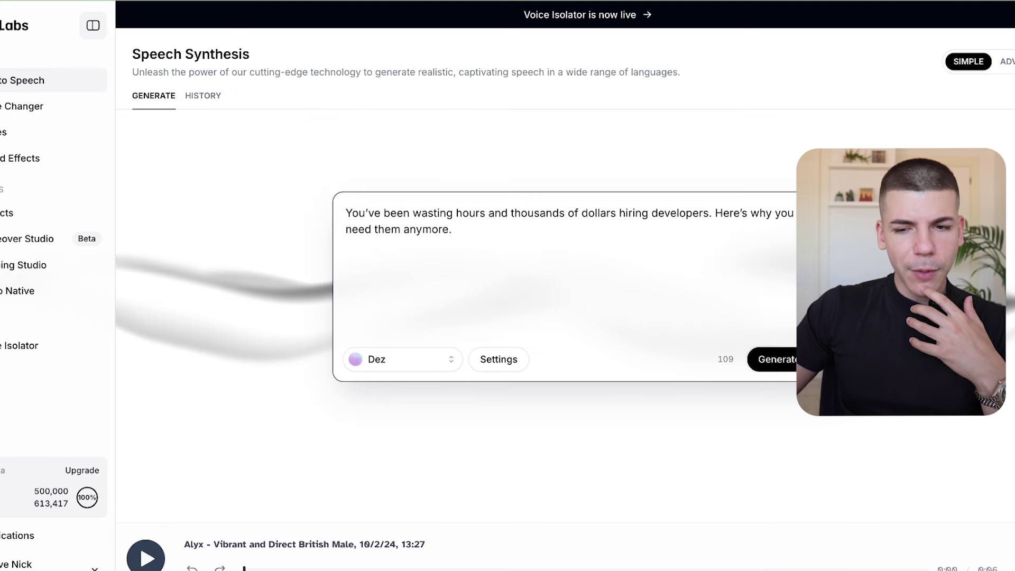
{"action": "left_click", "coordinate": [772, 359]}
{"action": "key", "text": "XF86AudioRaiseVolume"}
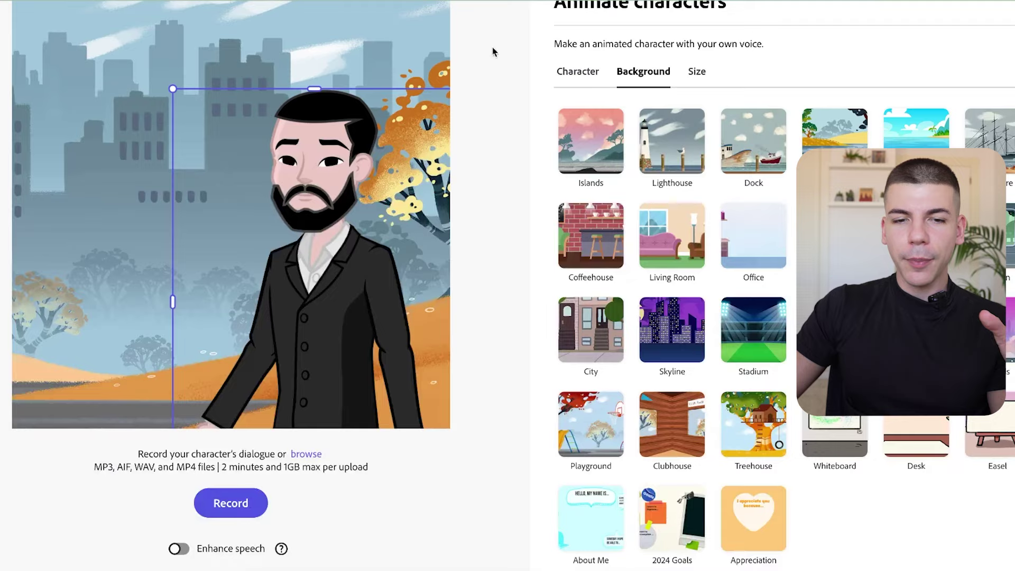
- Upload the ElevenLabs mp3 from Downloads as Emeric's dialogue audio in Animate characters
{"action": "left_click", "coordinate": [305, 455]}
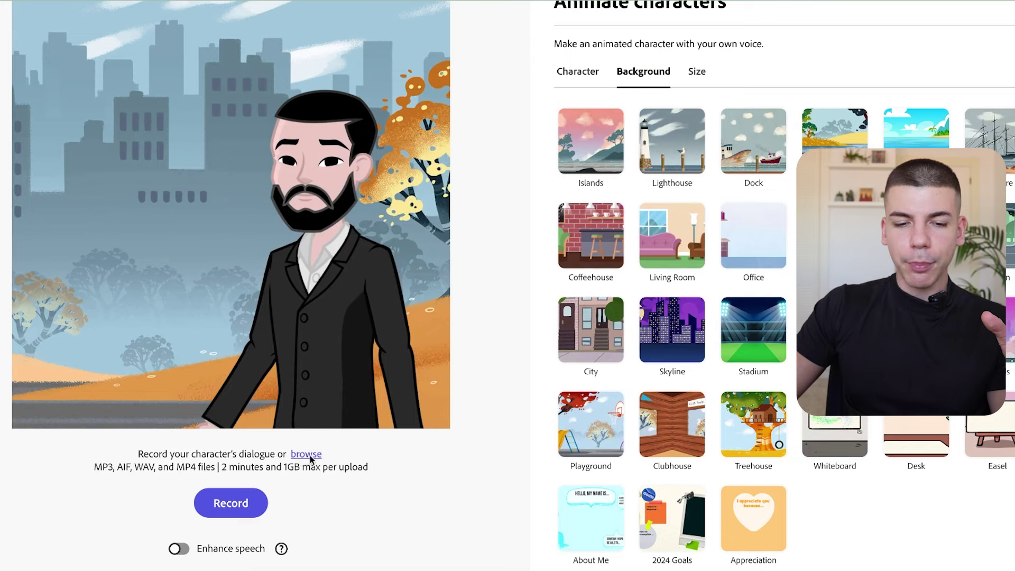
{"action": "left_click", "coordinate": [293, 227]}
{"action": "double_click", "coordinate": [445, 248]}
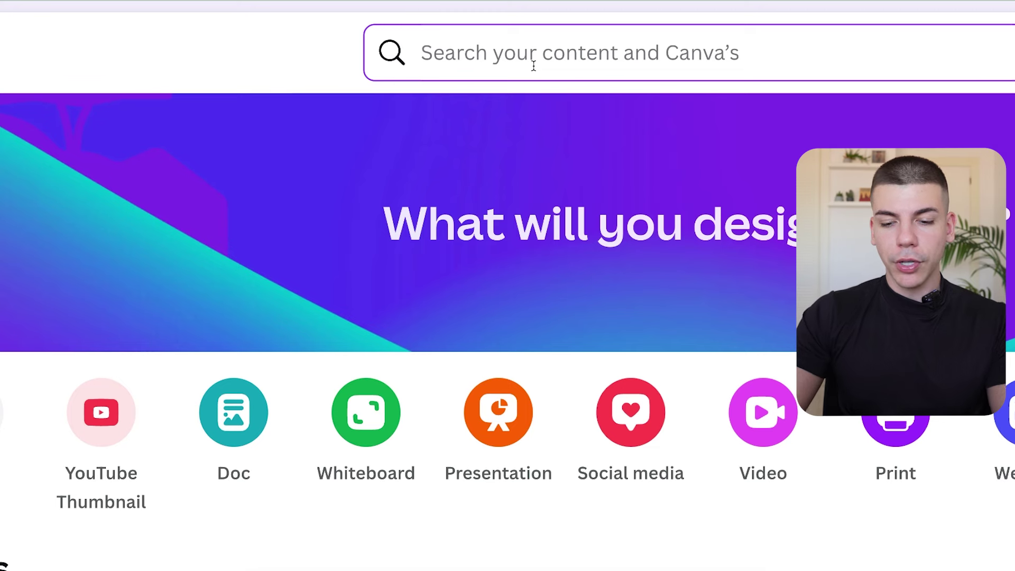
- Search Canva for 'pin' templates and open the blue 'Keep Your Audience Engaged' blog pin
{"action": "left_click", "coordinate": [534, 66]}
{"action": "type", "text": "pin"}
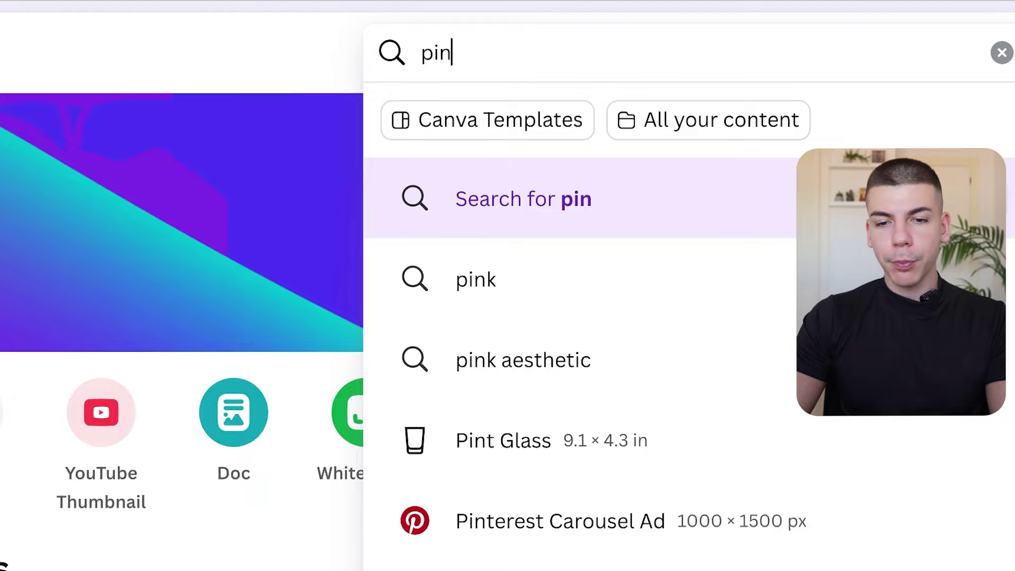
{"action": "key", "text": "Return"}
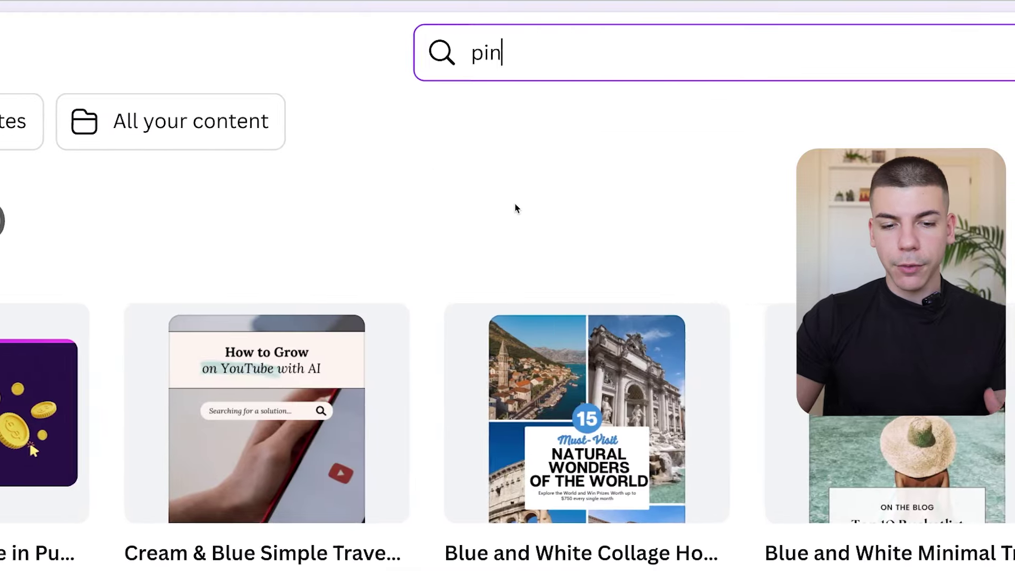
{"action": "scroll", "coordinate": [516, 207], "scroll_direction": "down", "scroll_amount": 10}
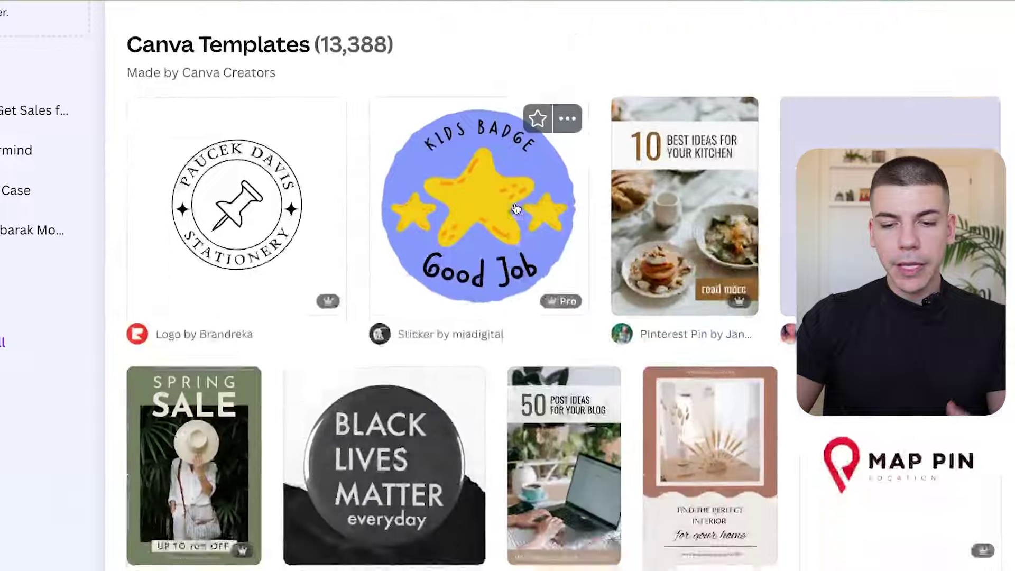
{"action": "scroll", "coordinate": [517, 208], "scroll_direction": "down", "scroll_amount": 3}
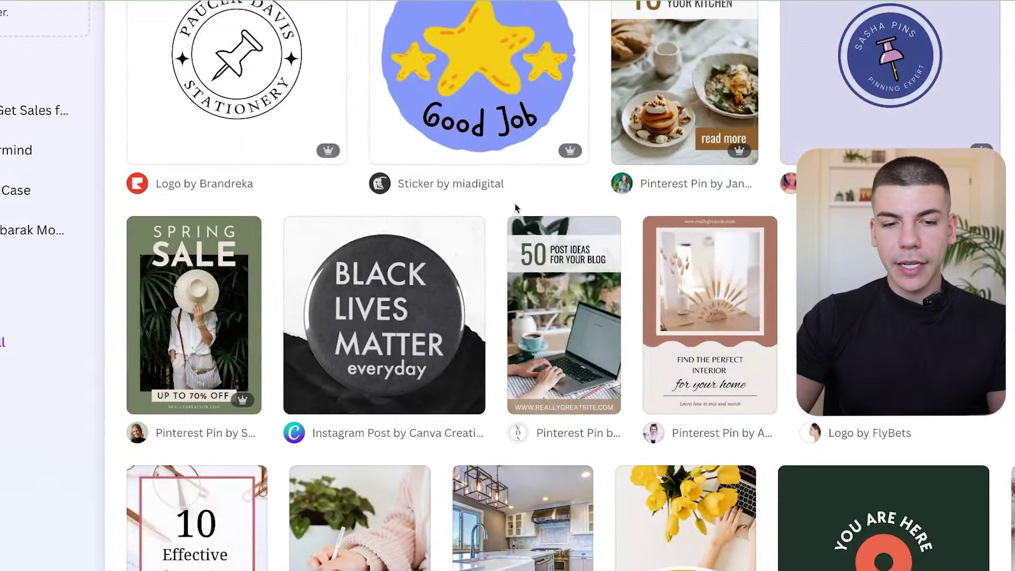
{"action": "scroll", "coordinate": [515, 206], "scroll_direction": "down", "scroll_amount": 10}
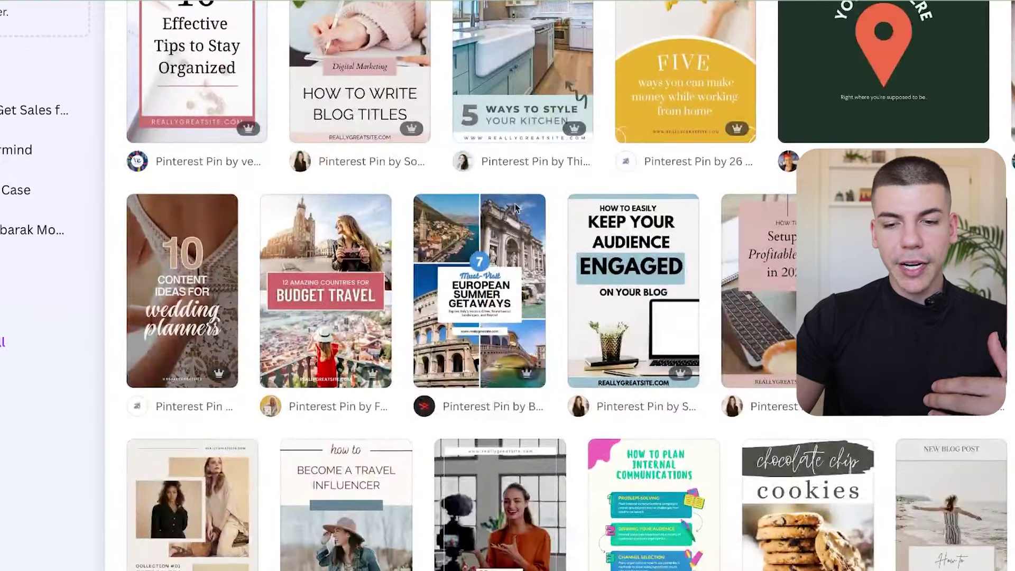
{"action": "left_click", "coordinate": [618, 293]}
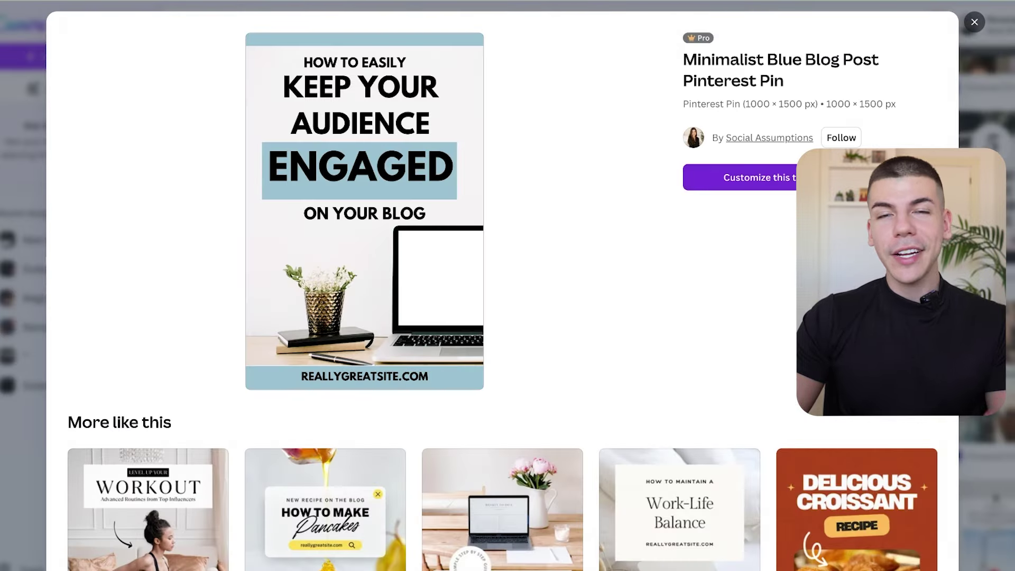
- Open the 'Pinterest Niche Ideas' Google Doc from the address bar suggestions
{"action": "type", "text": "pinter"}
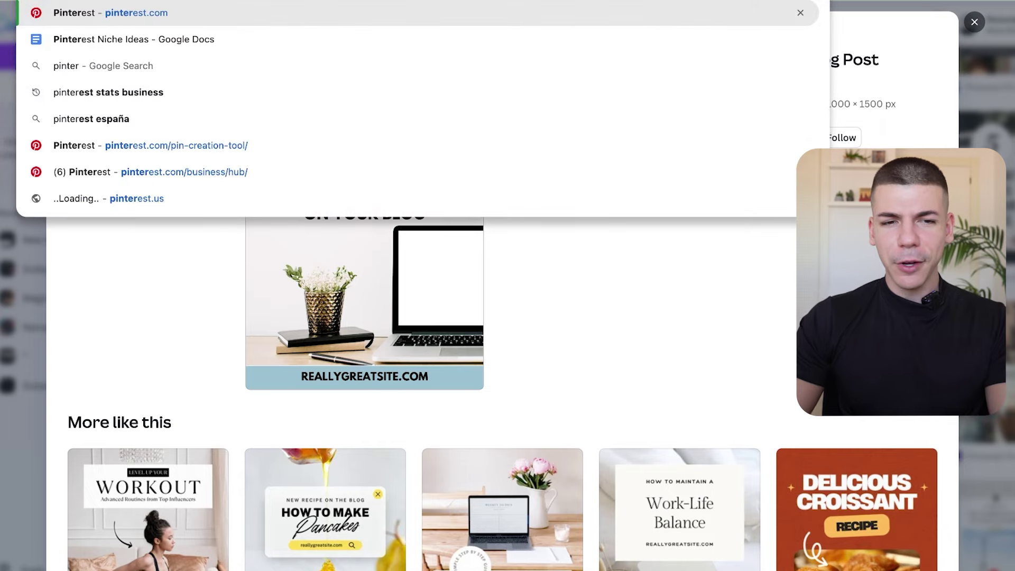
{"action": "key", "text": "Down"}
{"action": "key", "text": "Return"}
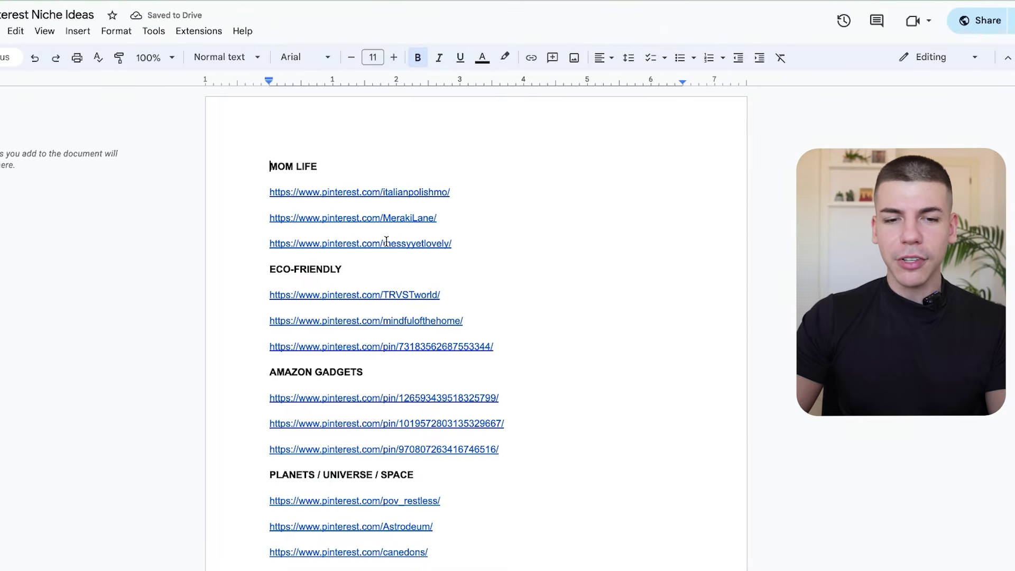
- Open the thebrandedbucks1 Pinterest profile linked under SIDE HUSTLE NICHE in the doc
{"action": "scroll", "coordinate": [386, 241], "scroll_direction": "down", "scroll_amount": 1}
{"action": "scroll", "coordinate": [374, 171], "scroll_direction": "down", "scroll_amount": 5}
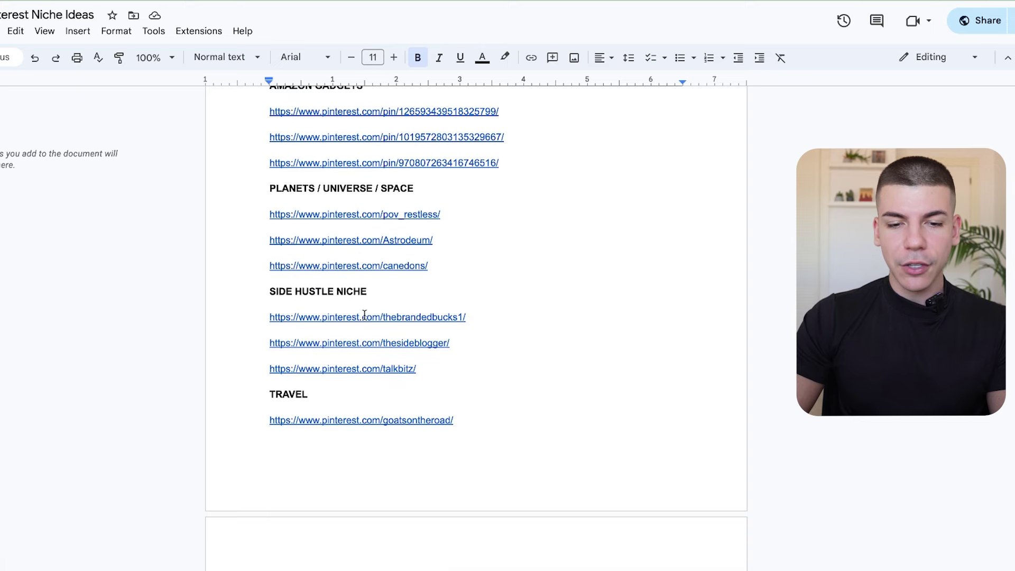
{"action": "left_click", "coordinate": [364, 317]}
{"action": "left_click", "coordinate": [355, 333]}
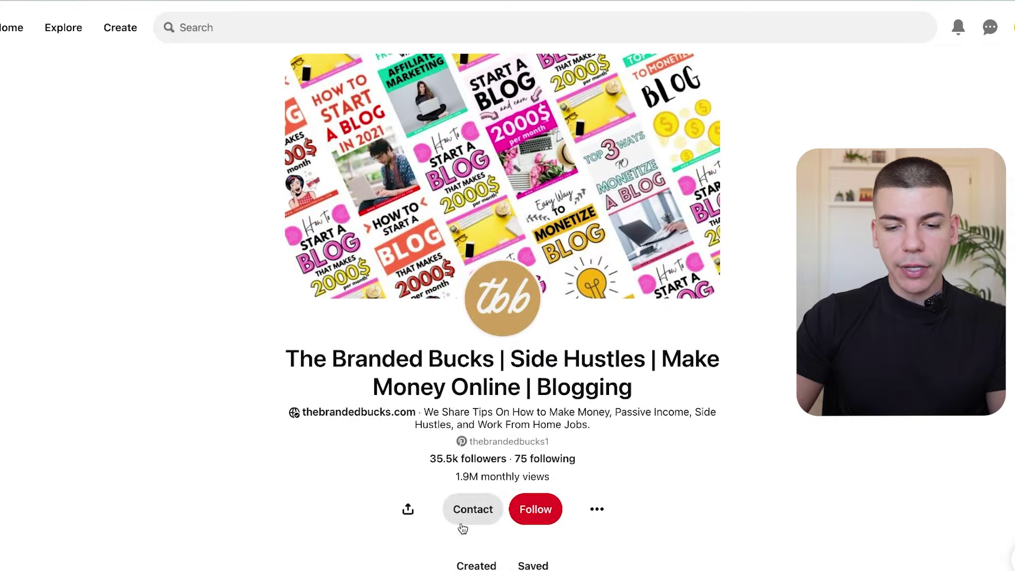
- Browse The Branded Bucks' created pins and highlight its 1.9M monthly views figure
{"action": "scroll", "coordinate": [269, 426], "scroll_direction": "down", "scroll_amount": 8}
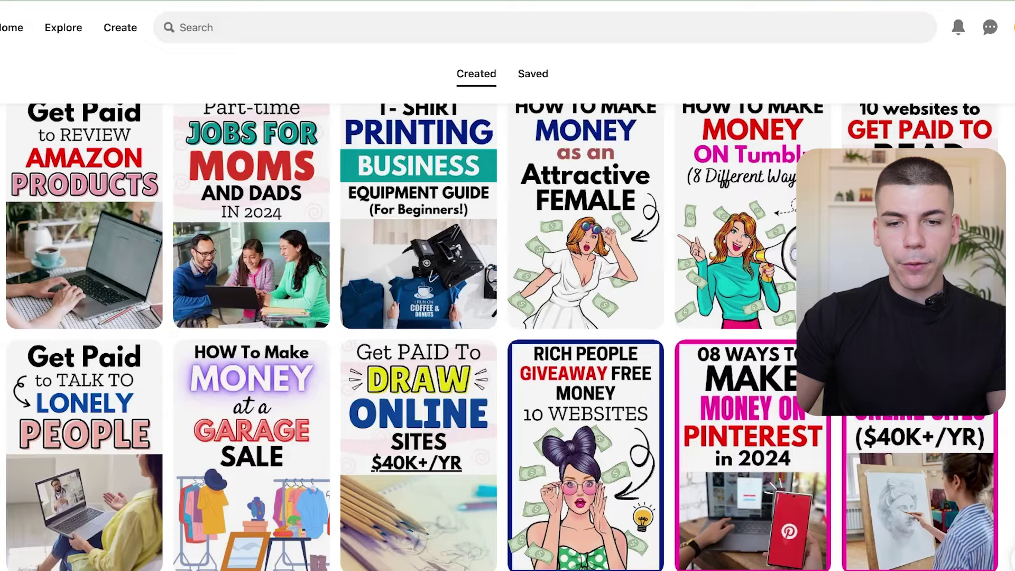
{"action": "scroll", "coordinate": [499, 194], "scroll_direction": "up", "scroll_amount": 3}
{"action": "scroll", "coordinate": [494, 156], "scroll_direction": "up", "scroll_amount": 2}
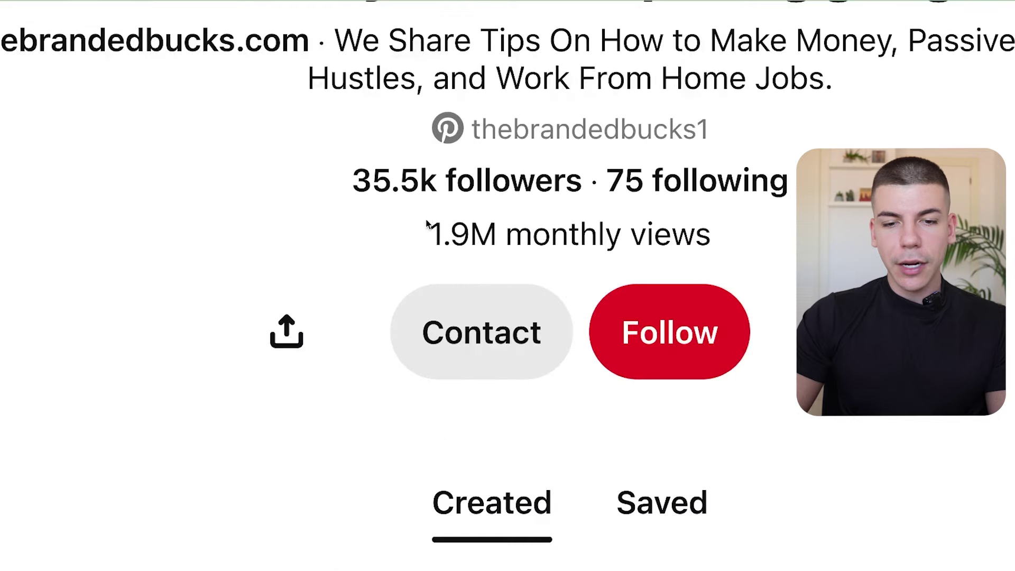
{"action": "left_click_drag", "start_coordinate": [454, 197], "coordinate": [548, 198]}
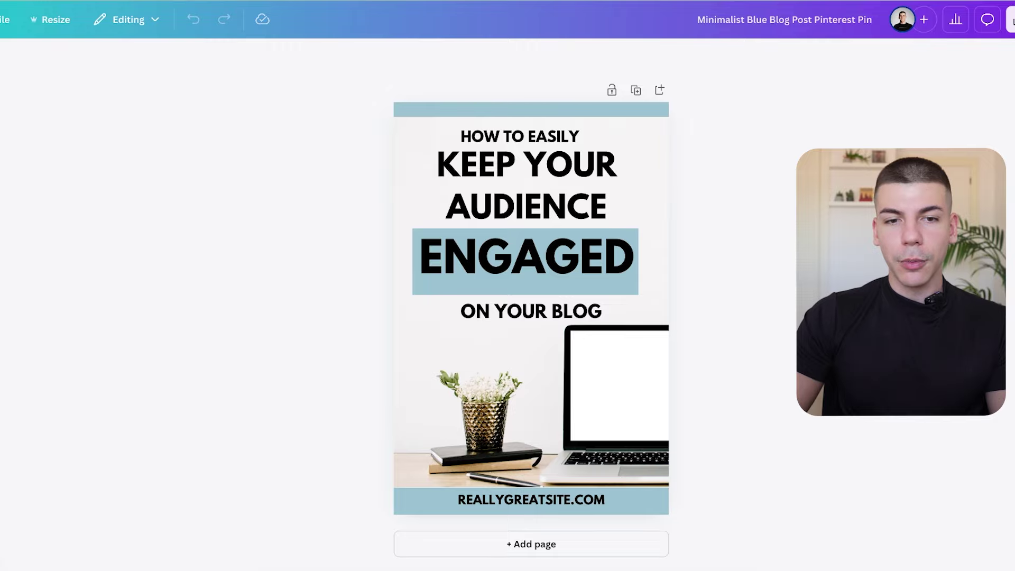
- Select ChatGPT's first Pinterest title idea, 'How to Easily Build a Custom App No Coding in Minutes'
{"action": "left_click", "coordinate": [100, 1]}
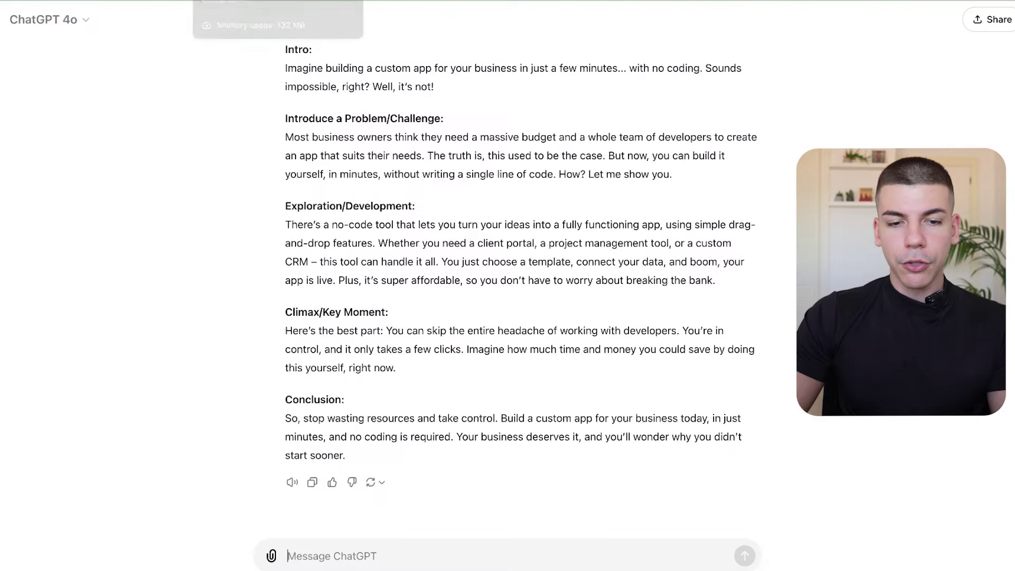
{"action": "scroll", "coordinate": [367, 305], "scroll_direction": "up", "scroll_amount": 9}
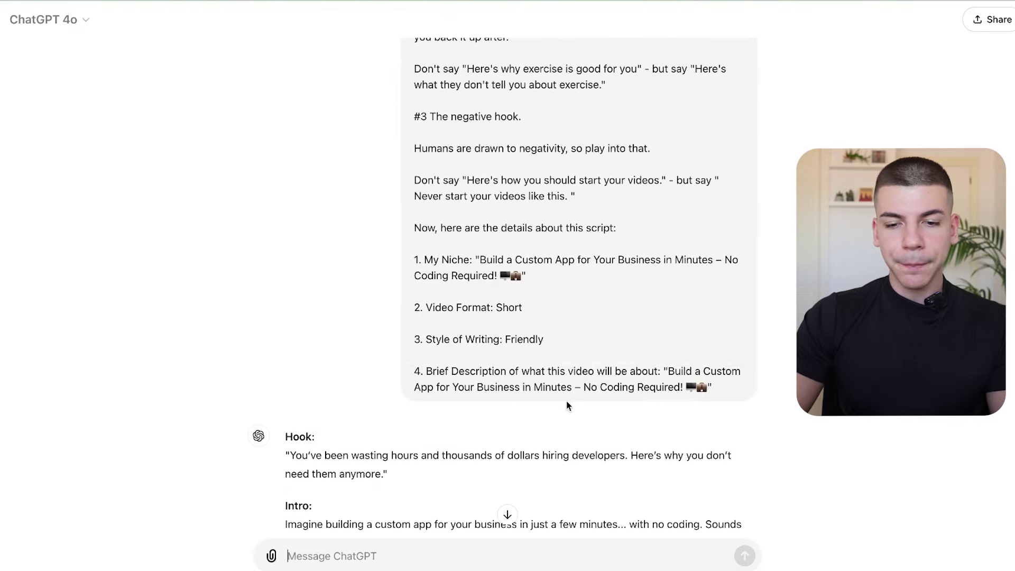
{"action": "scroll", "coordinate": [598, 326], "scroll_direction": "up", "scroll_amount": 20}
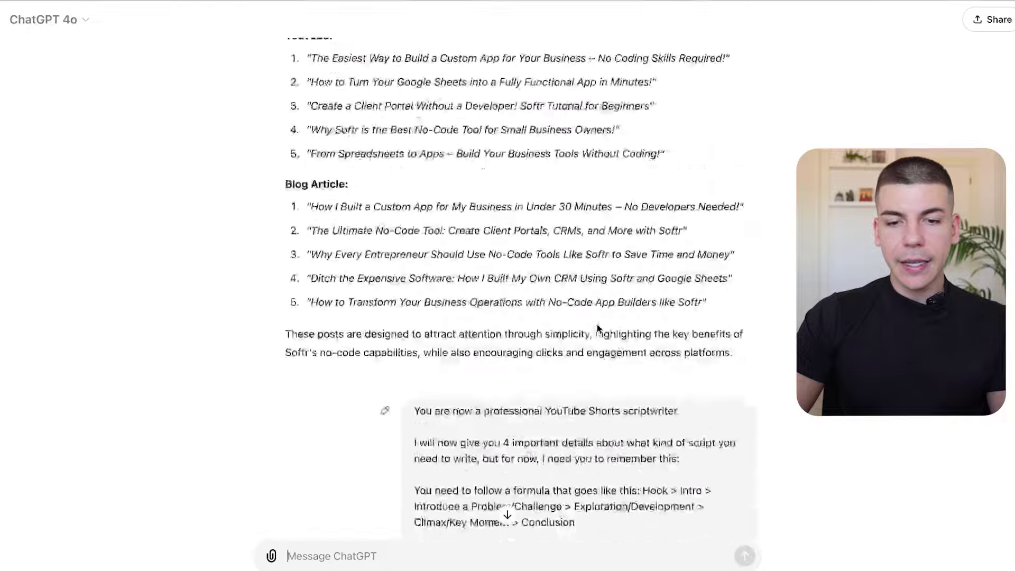
{"action": "scroll", "coordinate": [423, 264], "scroll_direction": "up", "scroll_amount": 7}
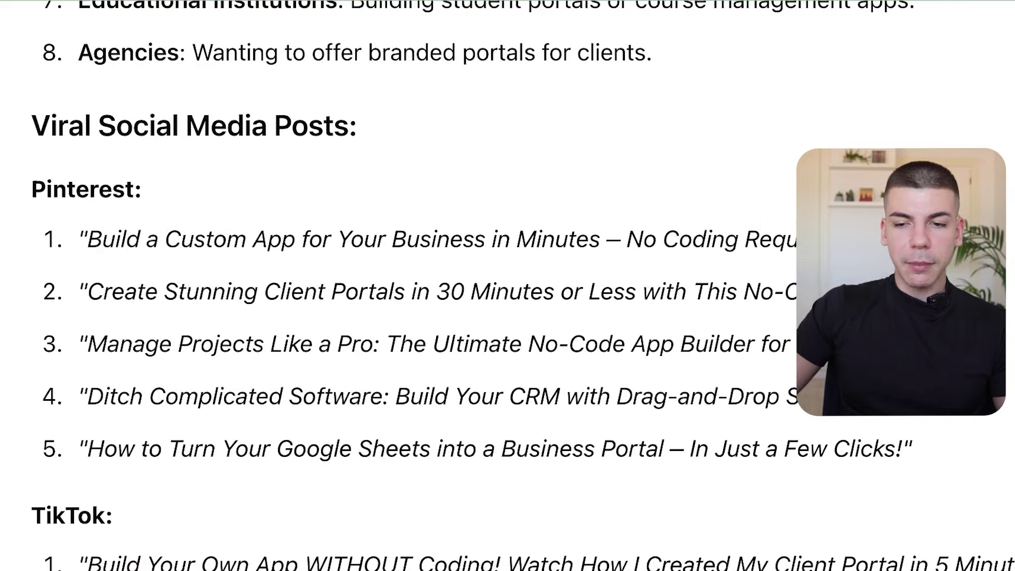
{"action": "left_click_drag", "start_coordinate": [859, 241], "coordinate": [92, 233]}
{"action": "key", "text": "ctrl+c"}
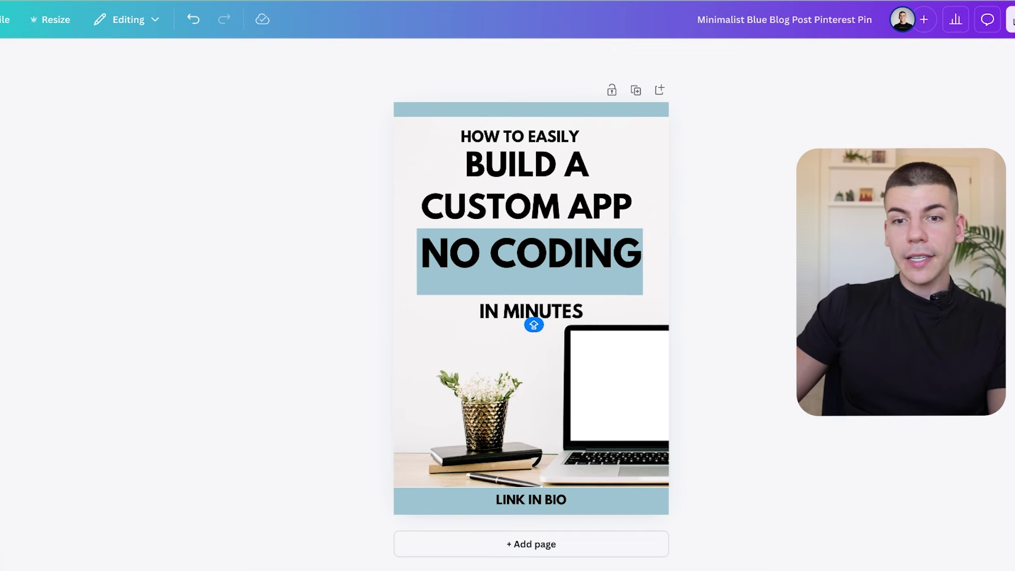
- Select and deselect the pin's top blue band in Canva, then go back to Adobe Express
{"action": "left_click", "coordinate": [554, 109]}
{"action": "left_click", "coordinate": [204, 156]}
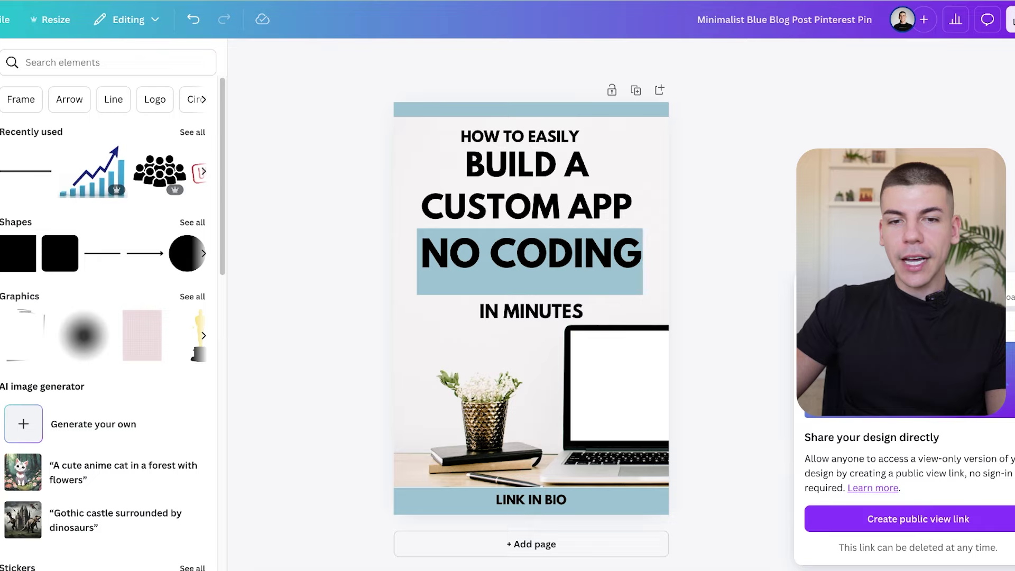
{"action": "left_click", "coordinate": [476, 1]}
- Play Emeric's animated talking-character preview and download it as an MP4 video
{"action": "scroll", "coordinate": [352, 208], "scroll_direction": "up", "scroll_amount": 1}
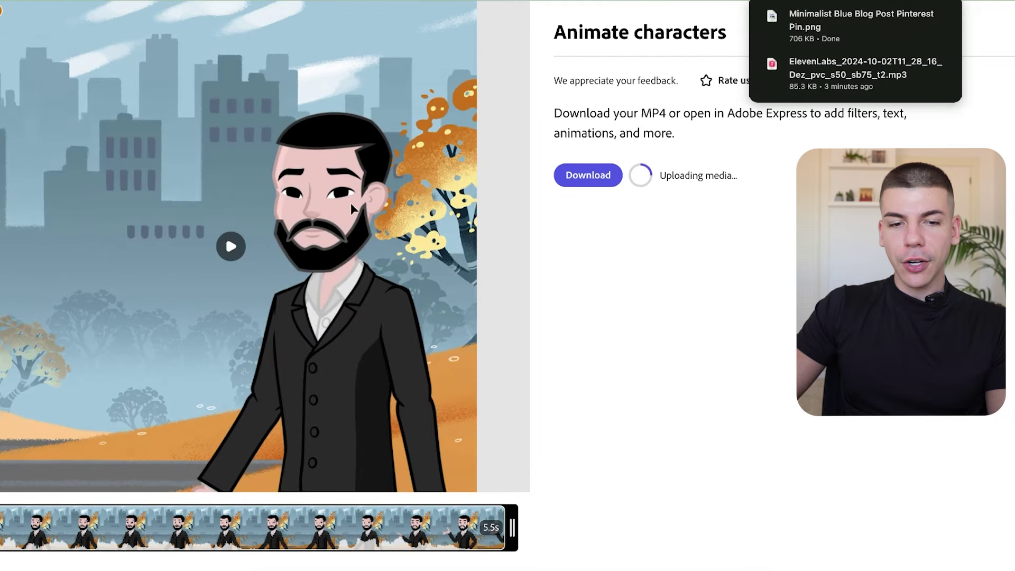
{"action": "left_click", "coordinate": [231, 256]}
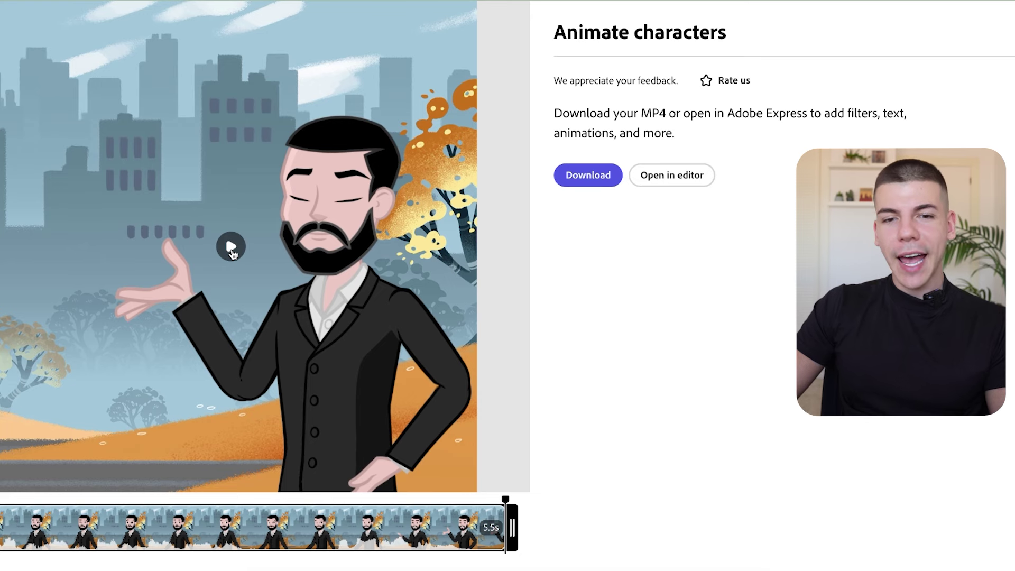
{"action": "left_click", "coordinate": [588, 177]}
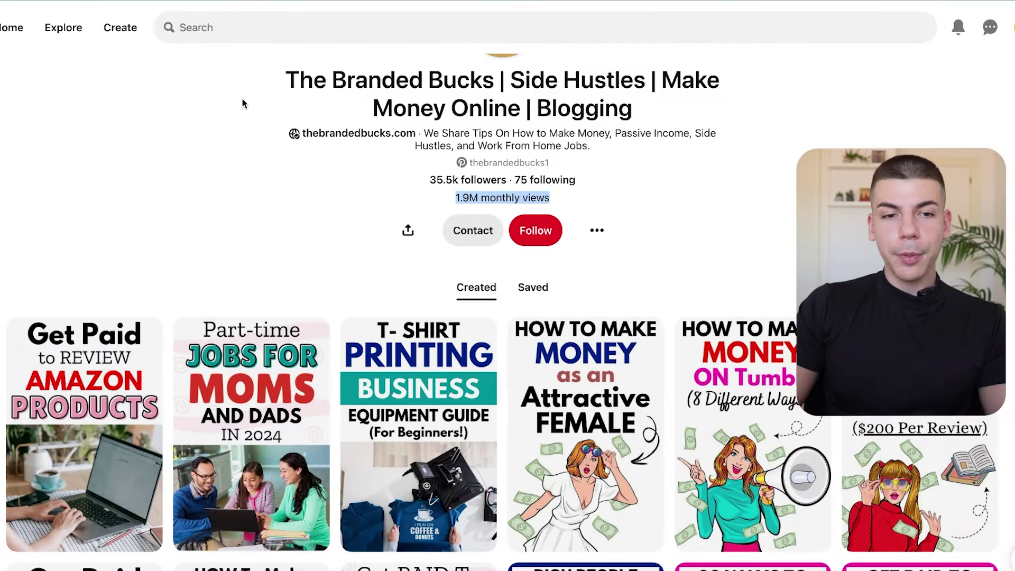
- Create a new pin from the downloaded PNG, titled with ChatGPT's first Pinterest headline
{"action": "left_click", "coordinate": [121, 29]}
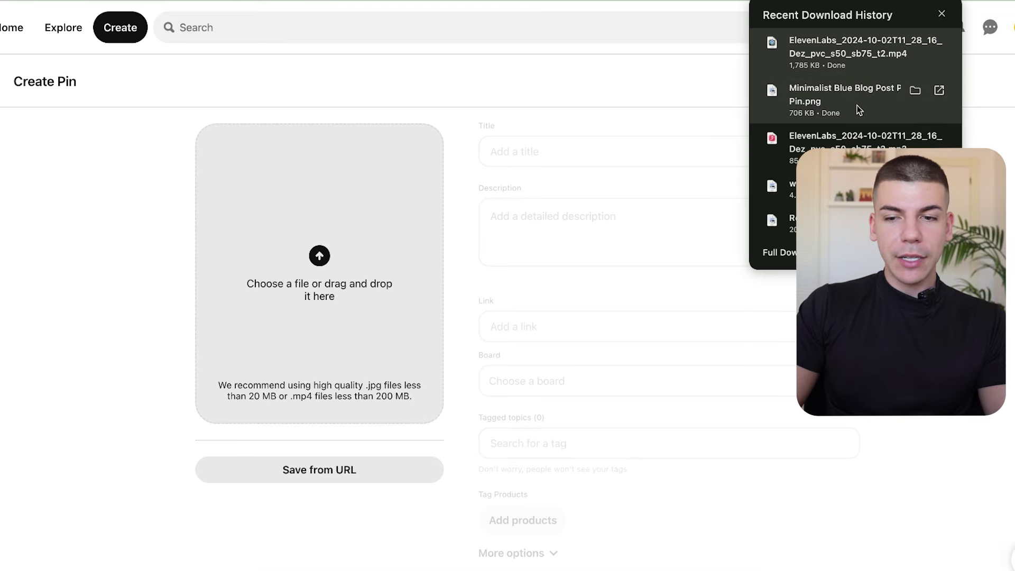
{"action": "left_click_drag", "start_coordinate": [862, 96], "coordinate": [335, 307]}
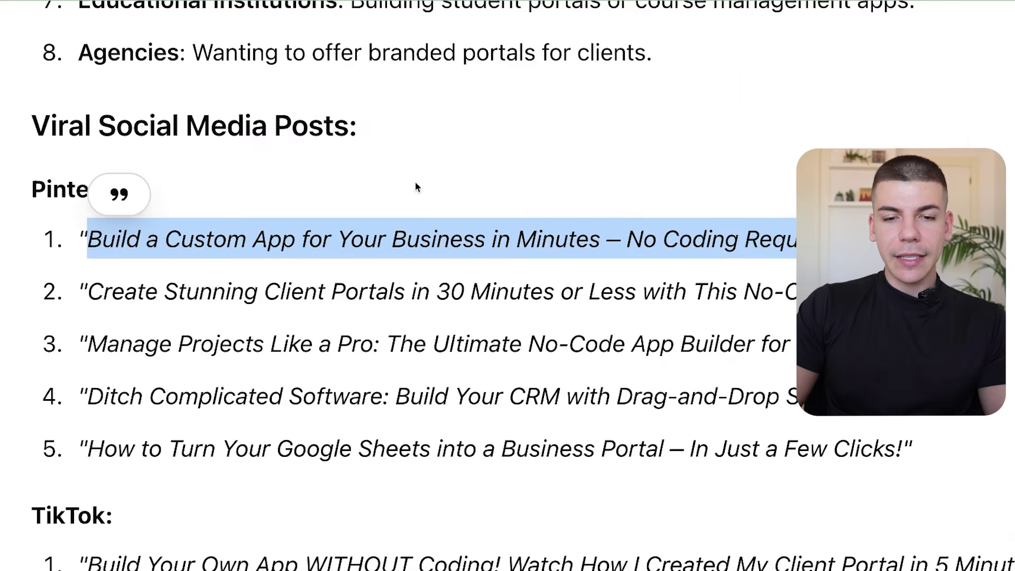
{"action": "right_click", "coordinate": [385, 229]}
{"action": "left_click", "coordinate": [402, 260]}
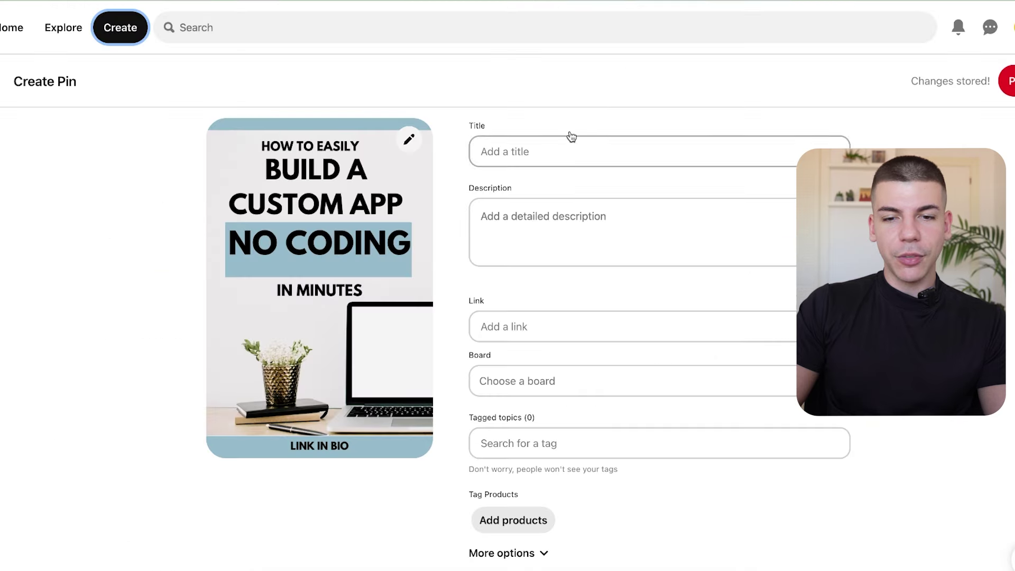
{"action": "left_click", "coordinate": [545, 147]}
{"action": "key", "text": "ctrl+v"}
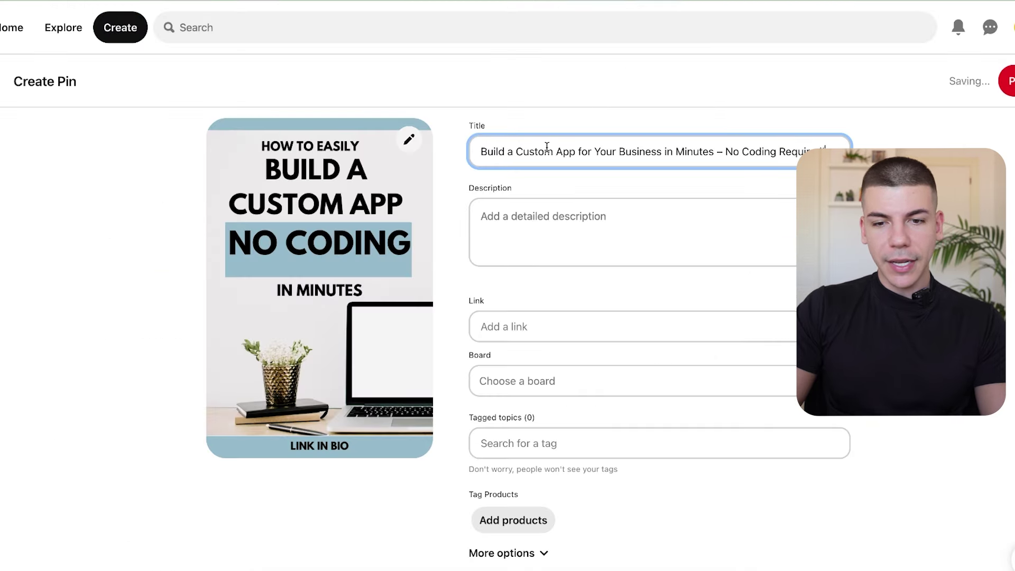
{"action": "left_click", "coordinate": [538, 323]}
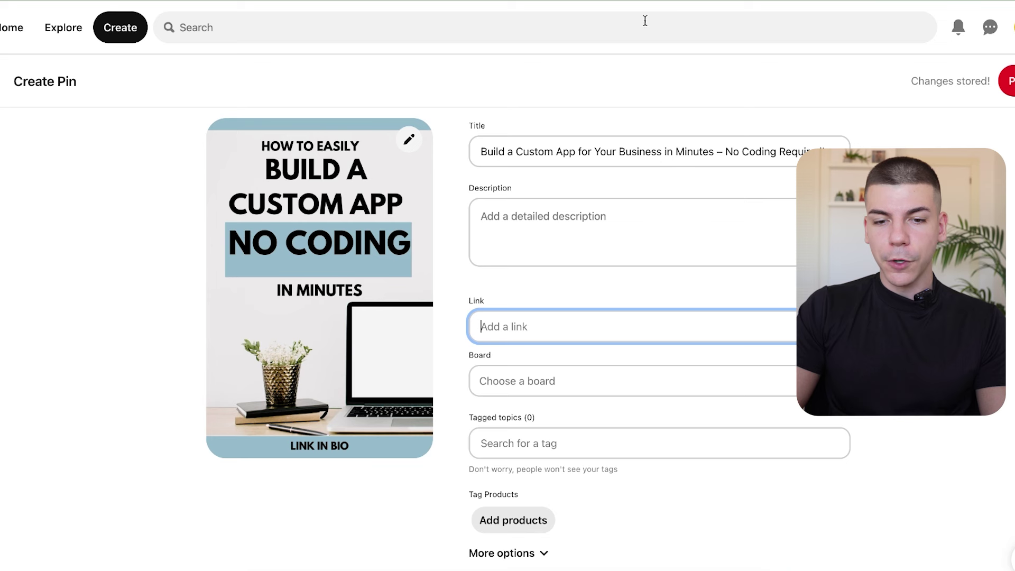
- Set the pin's link to the softr.io homepage address
{"action": "type", "text": "https://www.softr.io/"}
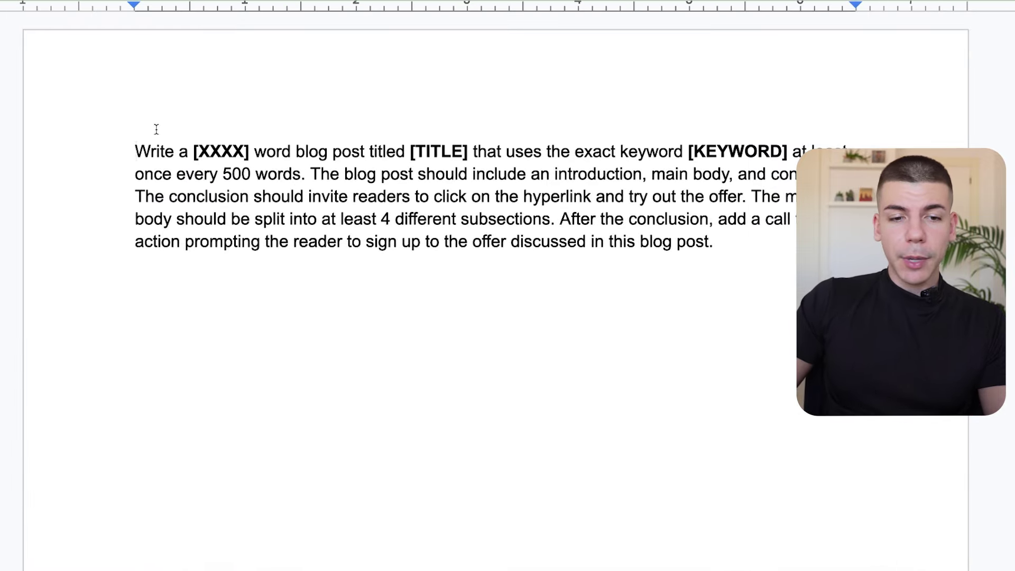
- Select the blog-post prompt template in the Google Doc
{"action": "left_click_drag", "start_coordinate": [134, 148], "coordinate": [761, 237]}
{"action": "key", "text": "ctrl+c"}
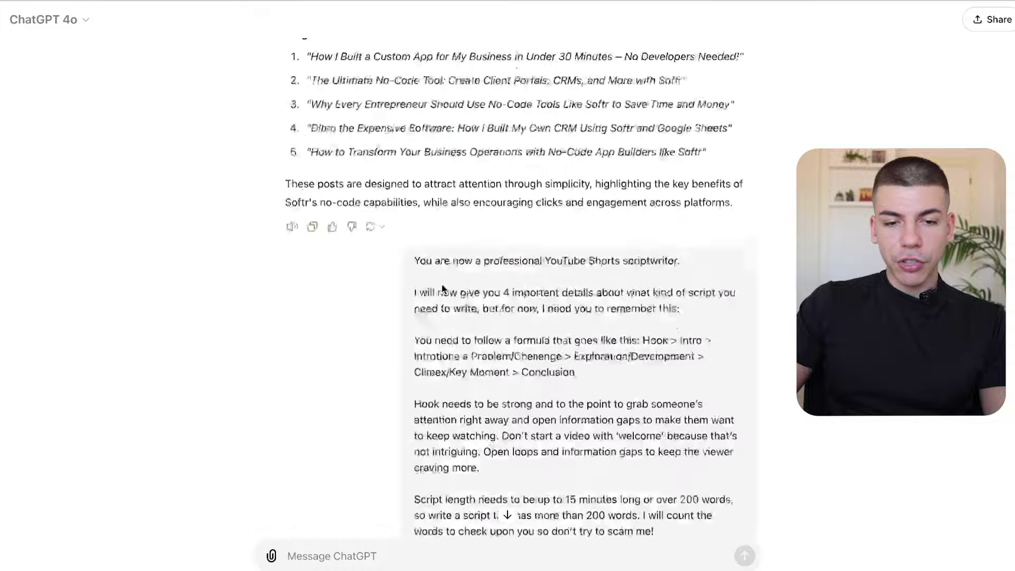
- Paste the blog-post prompt template into ChatGPT's message box
{"action": "scroll", "coordinate": [490, 421], "scroll_direction": "down", "scroll_amount": 10}
{"action": "left_click", "coordinate": [408, 552]}
{"action": "key", "text": "ctrl+v"}
{"action": "scroll", "coordinate": [409, 237], "scroll_direction": "up", "scroll_amount": 10}
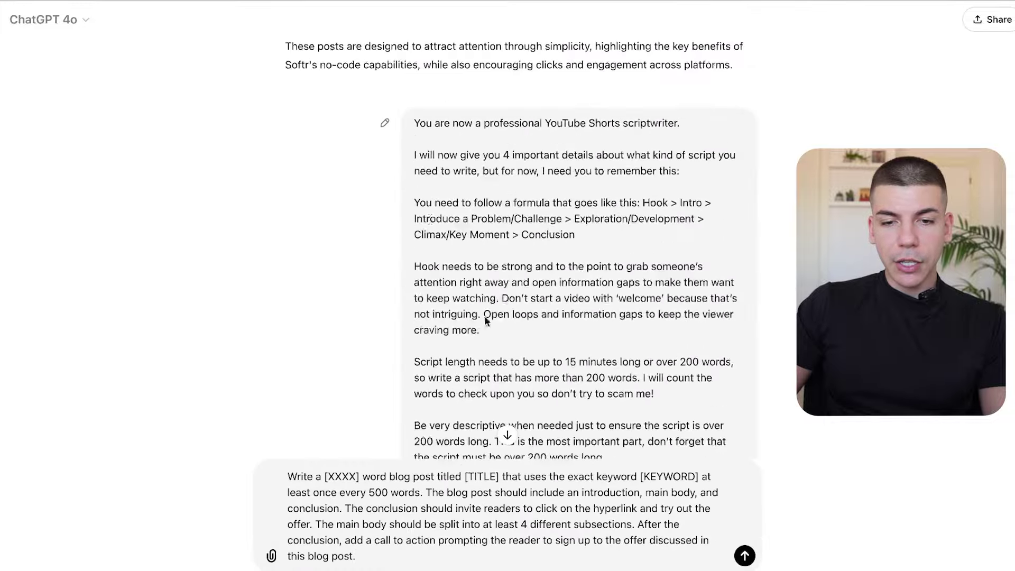
{"action": "scroll", "coordinate": [409, 237], "scroll_direction": "down", "scroll_amount": 3}
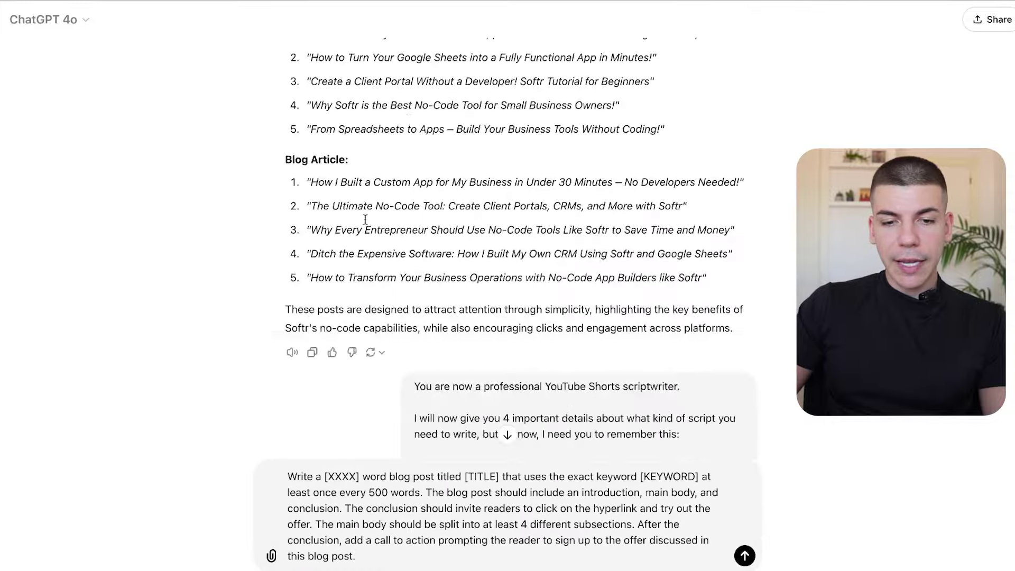
- Fill in the first Blog Article title, 2000 words and keyword Custom App, then send
{"action": "left_click_drag", "start_coordinate": [313, 183], "coordinate": [739, 182]}
{"action": "key", "text": "super+c"}
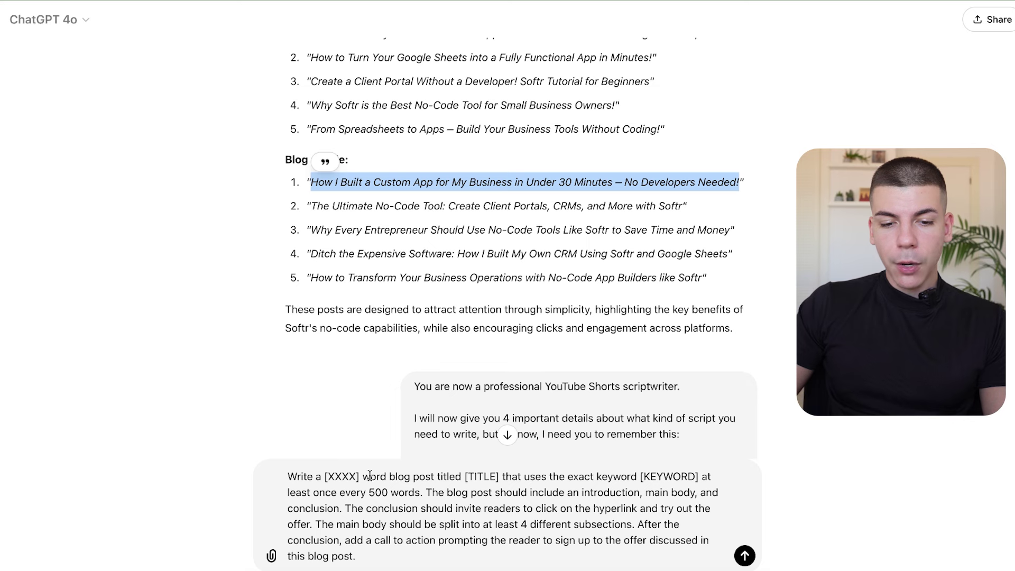
{"action": "left_click_drag", "start_coordinate": [466, 477], "coordinate": [501, 477]}
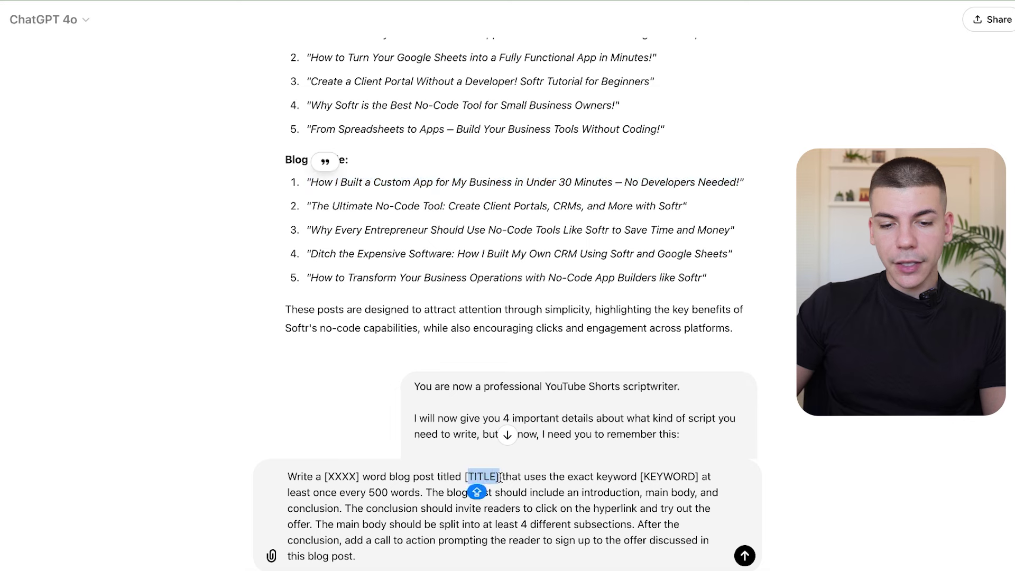
{"action": "key", "text": "super+v"}
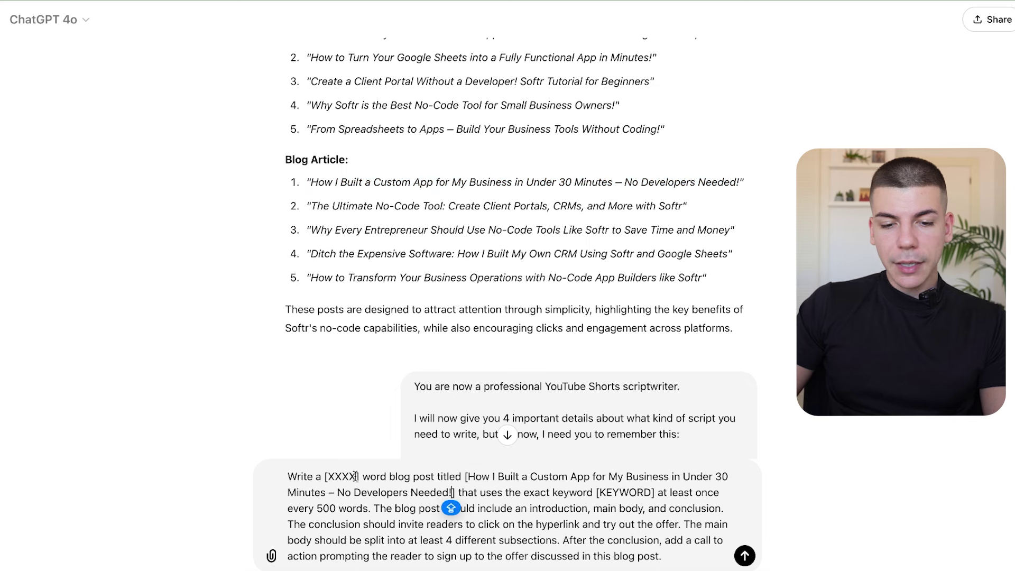
{"action": "left_click_drag", "start_coordinate": [357, 476], "coordinate": [334, 477]}
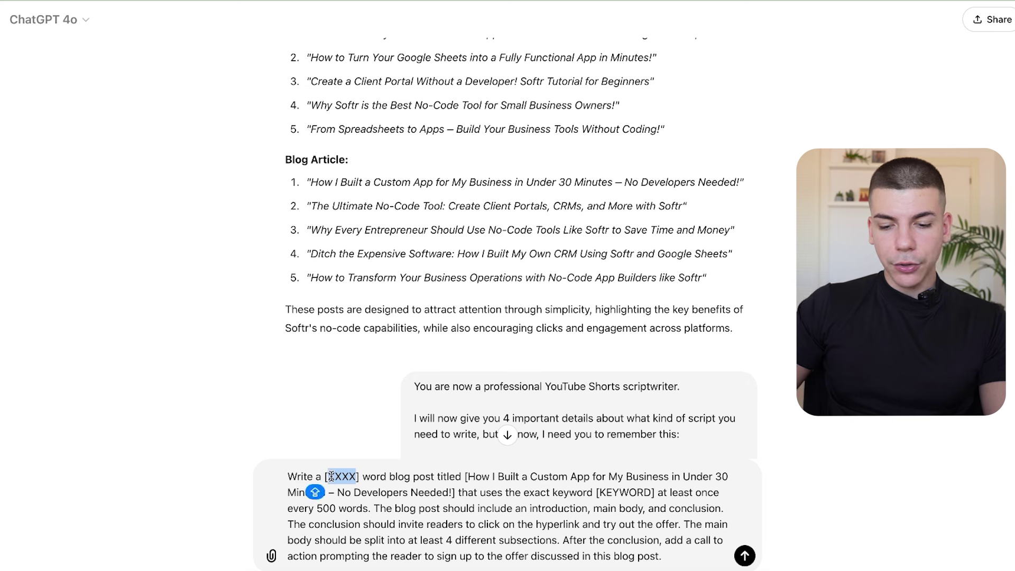
{"action": "type", "text": "2000"}
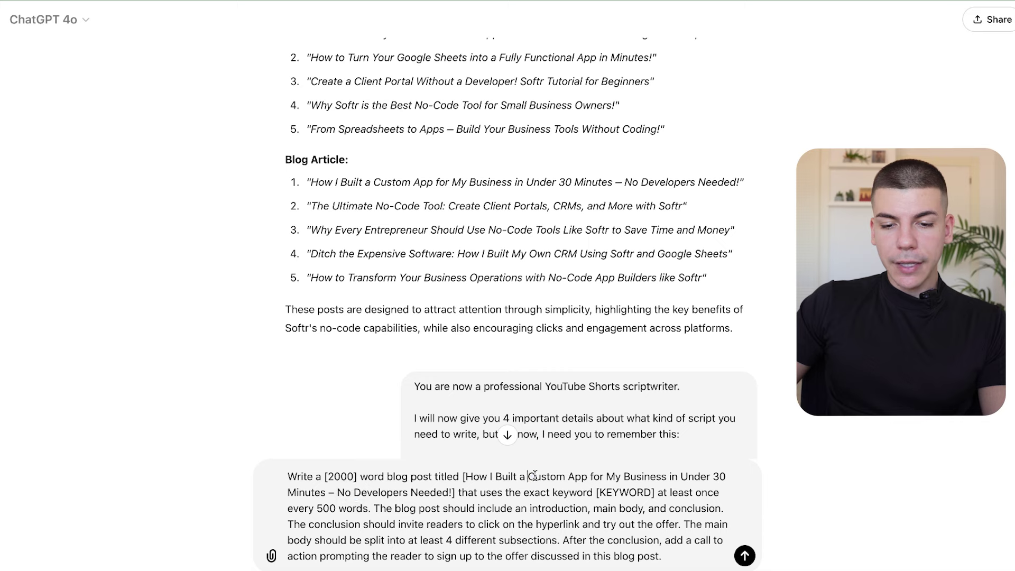
{"action": "left_click_drag", "start_coordinate": [533, 475], "coordinate": [629, 493]}
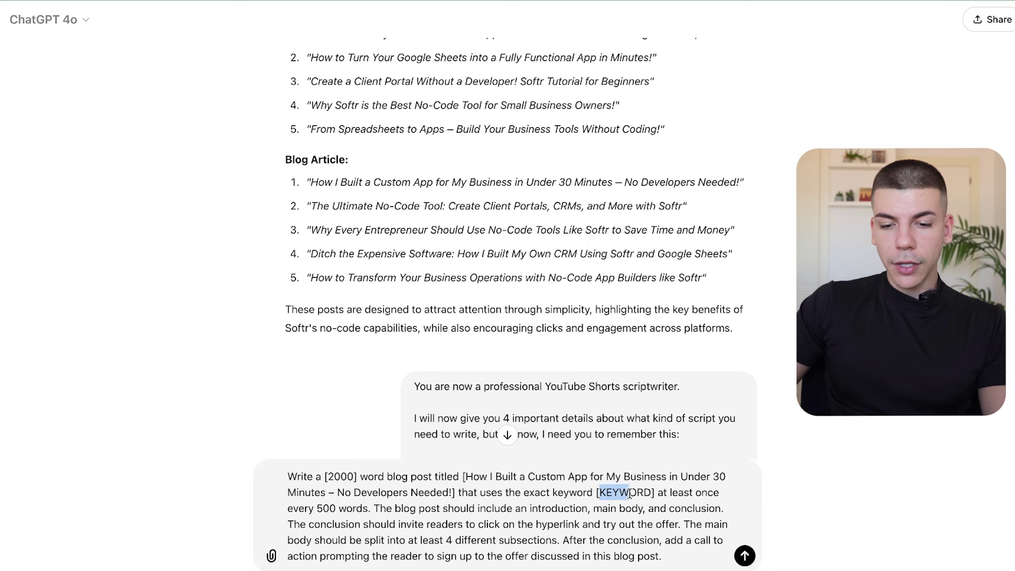
{"action": "type", "text": "Custom App"}
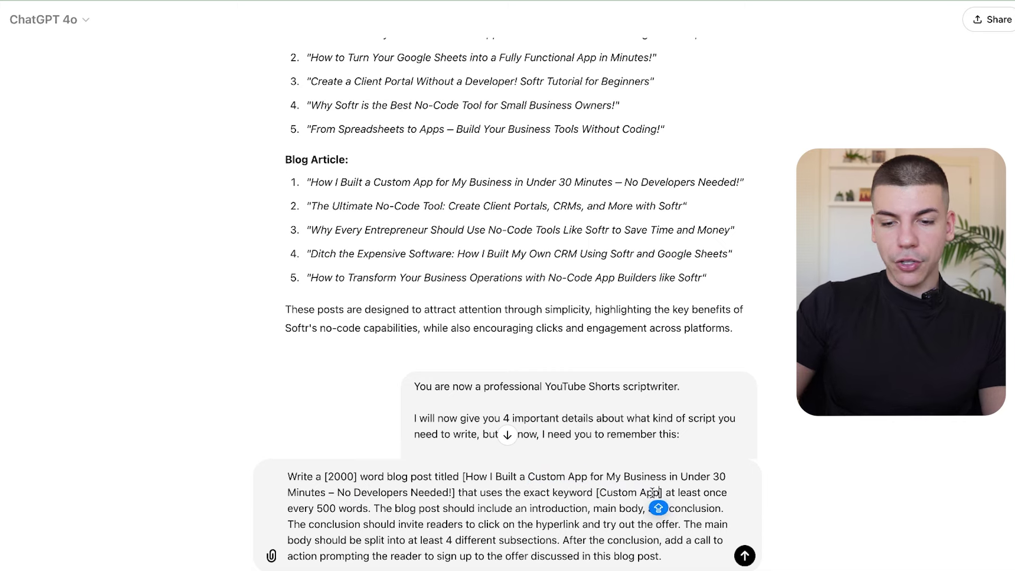
{"action": "key", "text": "Return"}
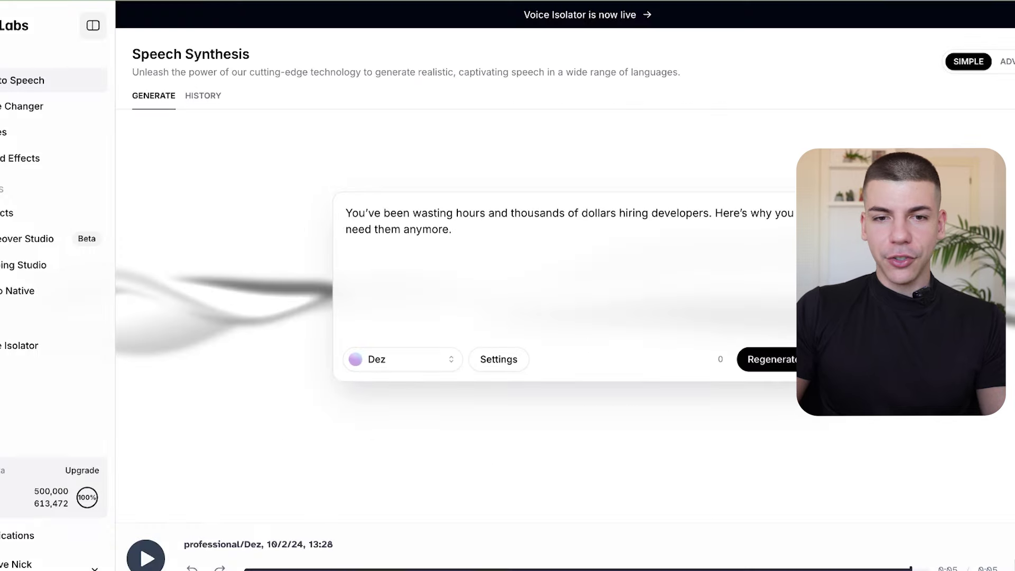
- Go to Medium and start a new story with Write
{"action": "key", "text": "ctrl+l"}
{"action": "type", "text": "m"}
{"action": "key", "text": "Return"}
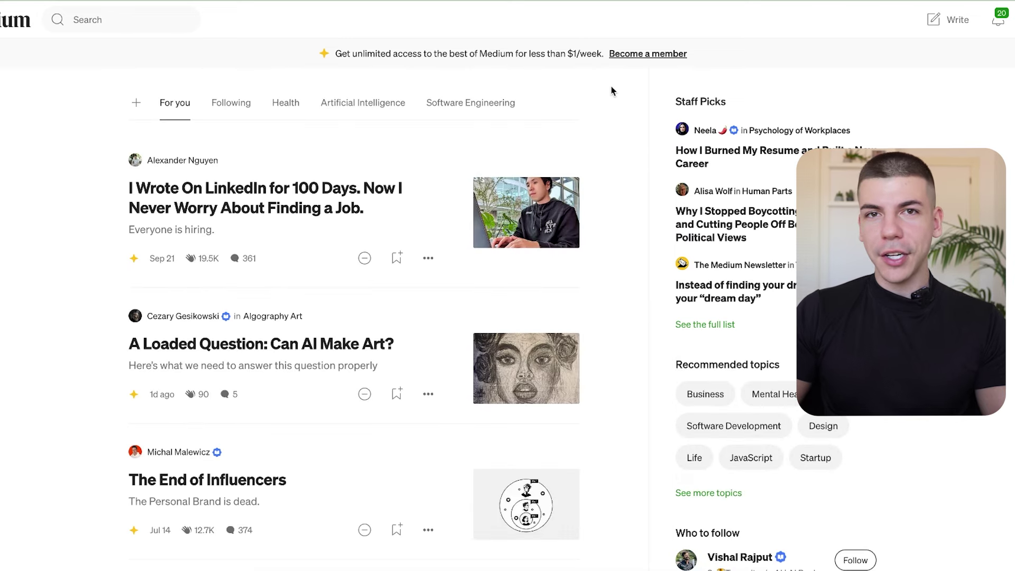
{"action": "left_click", "coordinate": [952, 24]}
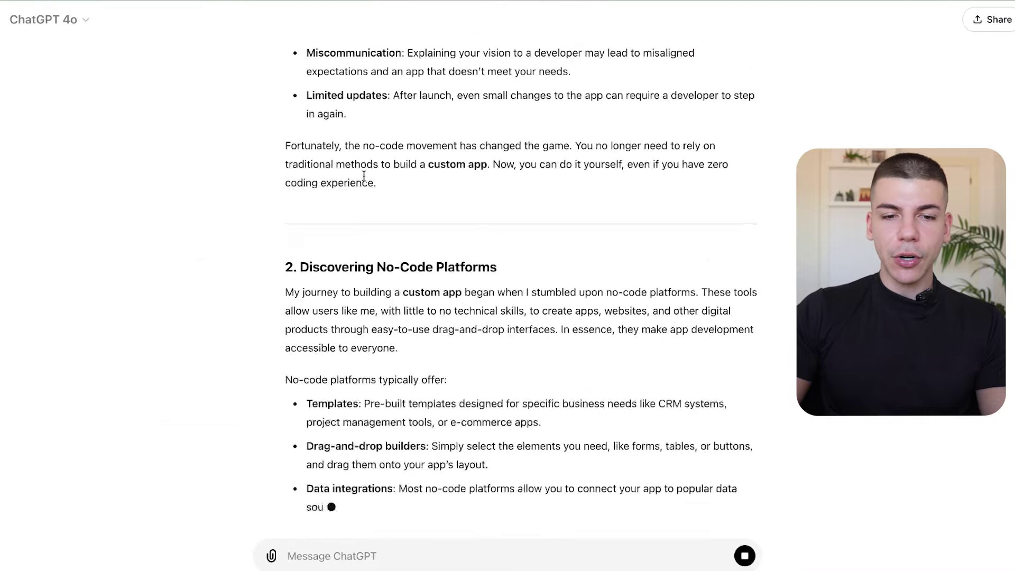
- Copy the full 'Custom App' blog post, from its title through the Call to Action
{"action": "scroll", "coordinate": [356, 334], "scroll_direction": "up", "scroll_amount": 8}
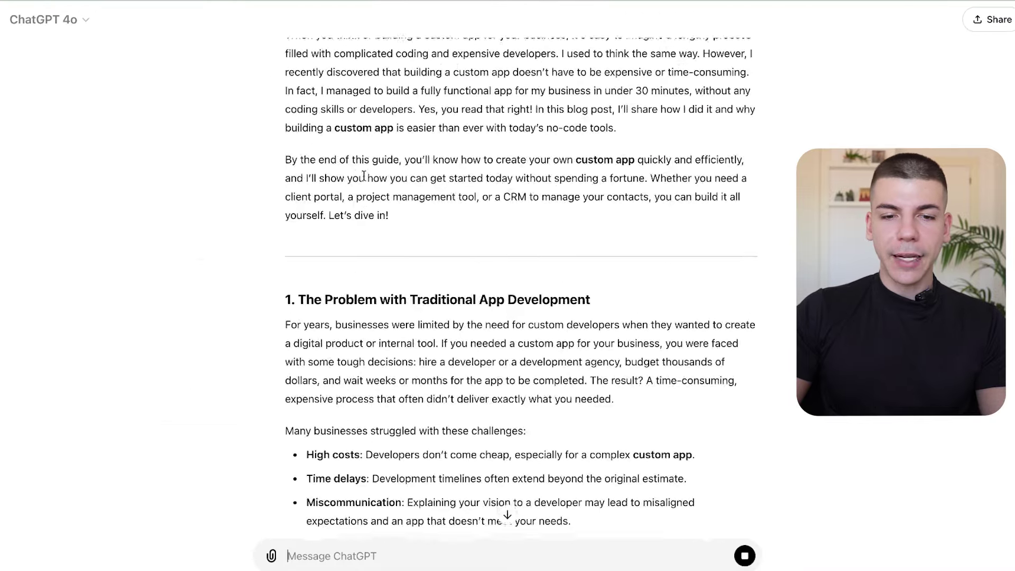
{"action": "scroll", "coordinate": [355, 334], "scroll_direction": "up", "scroll_amount": 7}
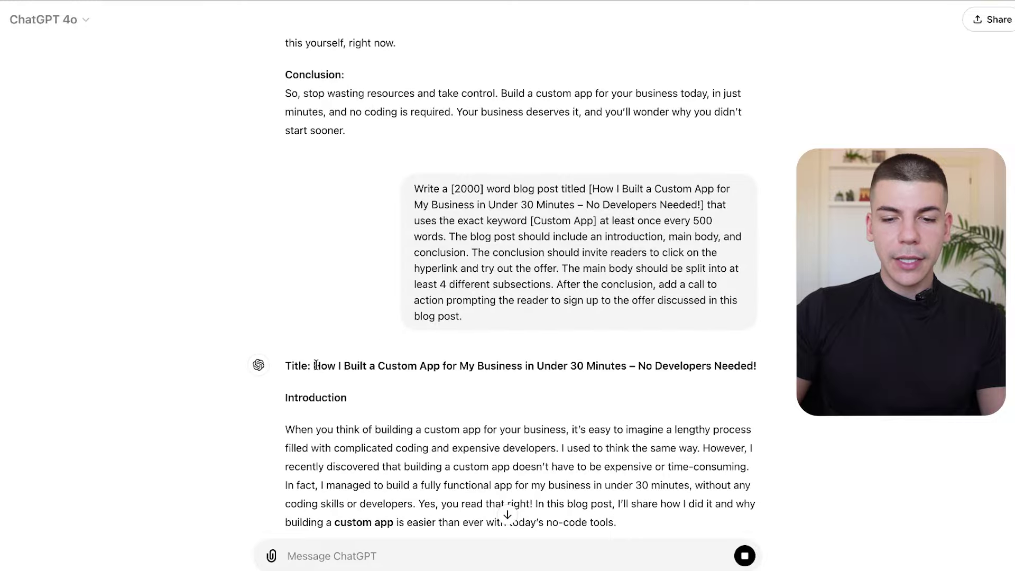
{"action": "left_click_drag", "start_coordinate": [314, 366], "coordinate": [433, 288]}
{"action": "scroll", "coordinate": [430, 282], "scroll_direction": "down", "scroll_amount": 10}
{"action": "left_click_drag", "start_coordinate": [433, 284], "coordinate": [523, 468]}
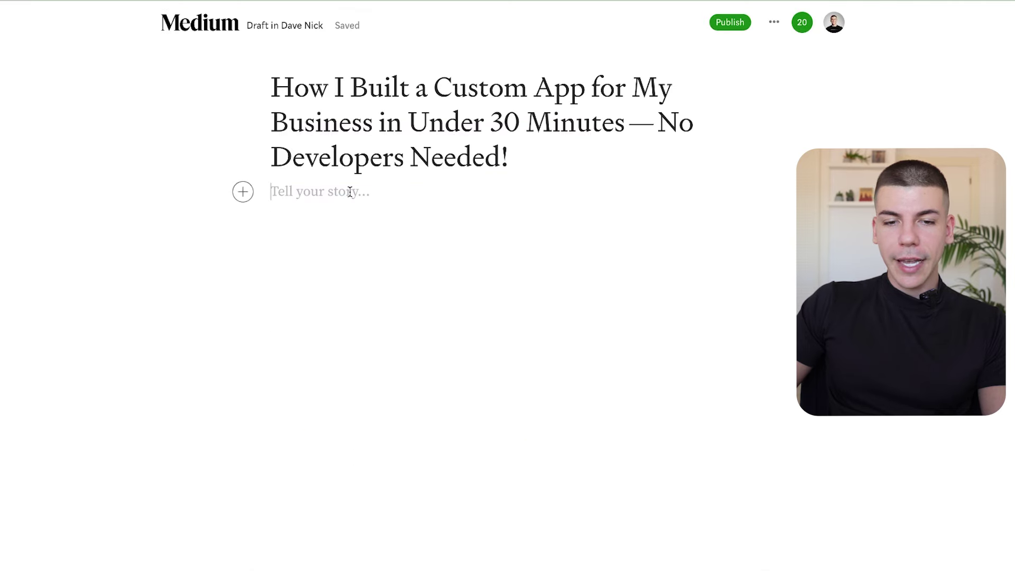
- Paste the article into the story and link the intro's 'custom app' to softr.io
{"action": "key", "text": "ctrl+v"}
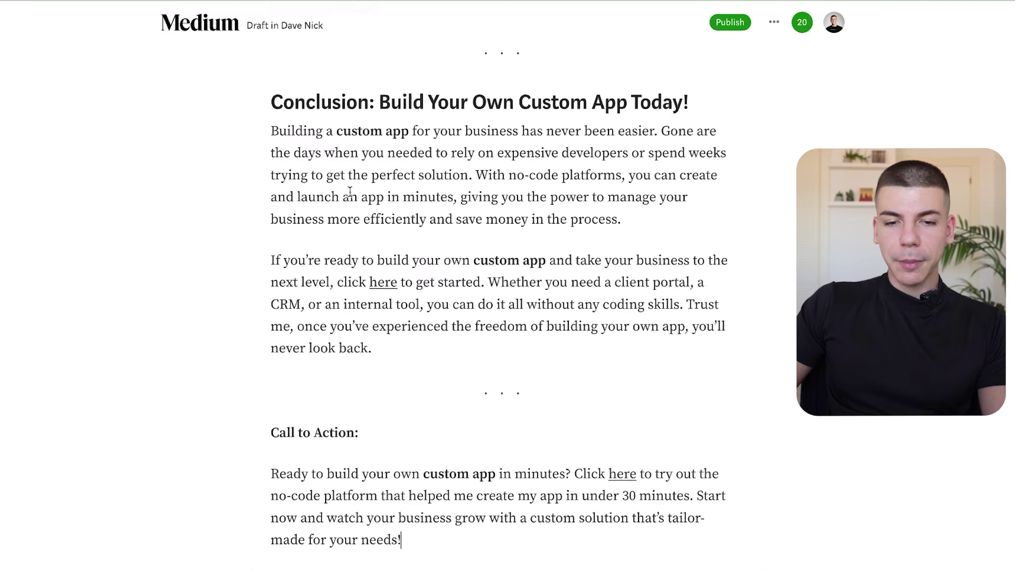
{"action": "scroll", "coordinate": [575, 259], "scroll_direction": "up", "scroll_amount": 15}
{"action": "scroll", "coordinate": [574, 259], "scroll_direction": "up", "scroll_amount": 20}
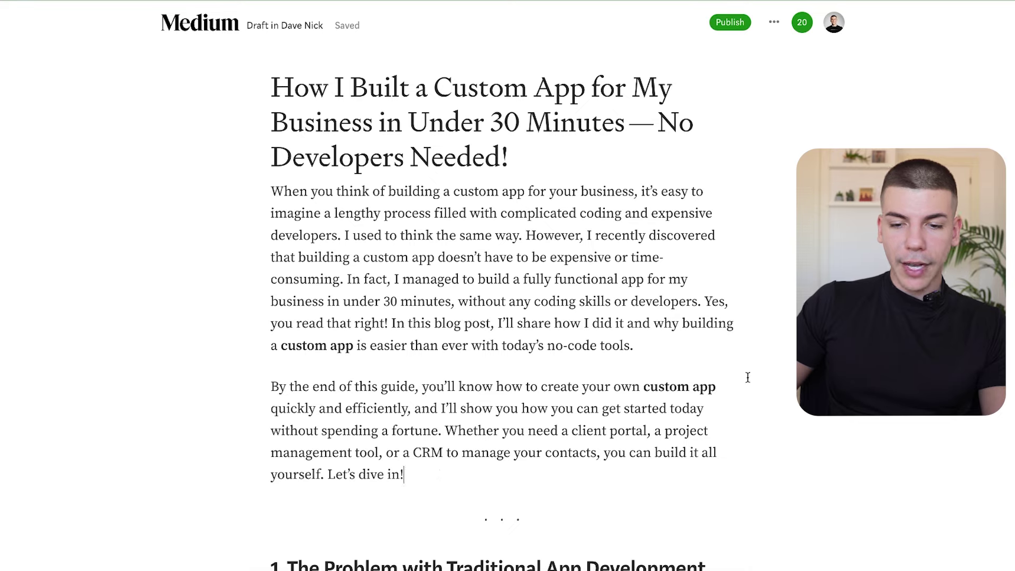
{"action": "left_click_drag", "start_coordinate": [717, 387], "coordinate": [644, 386]}
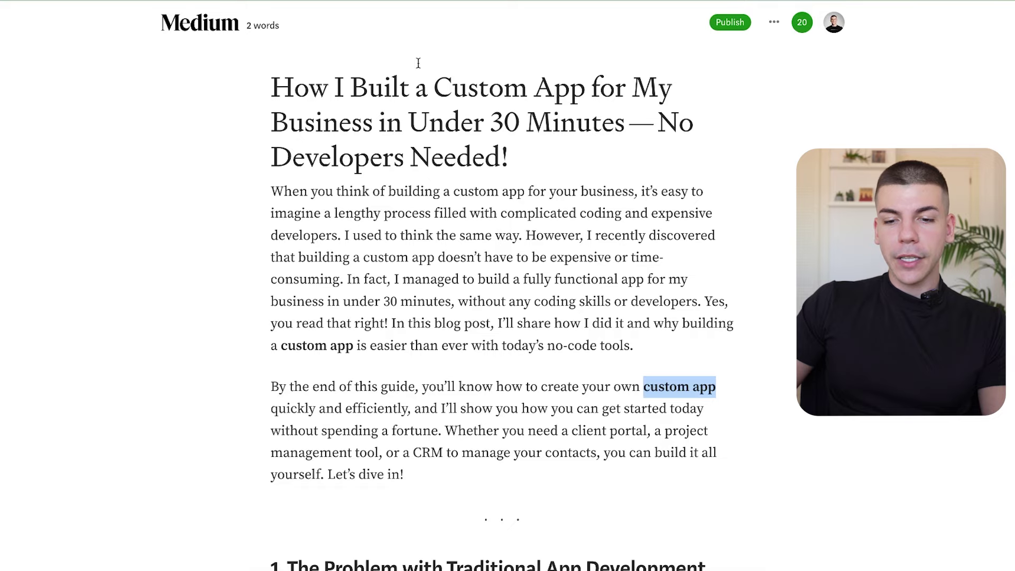
{"action": "left_click_drag", "start_coordinate": [754, 381], "coordinate": [643, 390]}
{"action": "left_click", "coordinate": [640, 371]}
{"action": "type", "text": "https://www.softr.io/"}
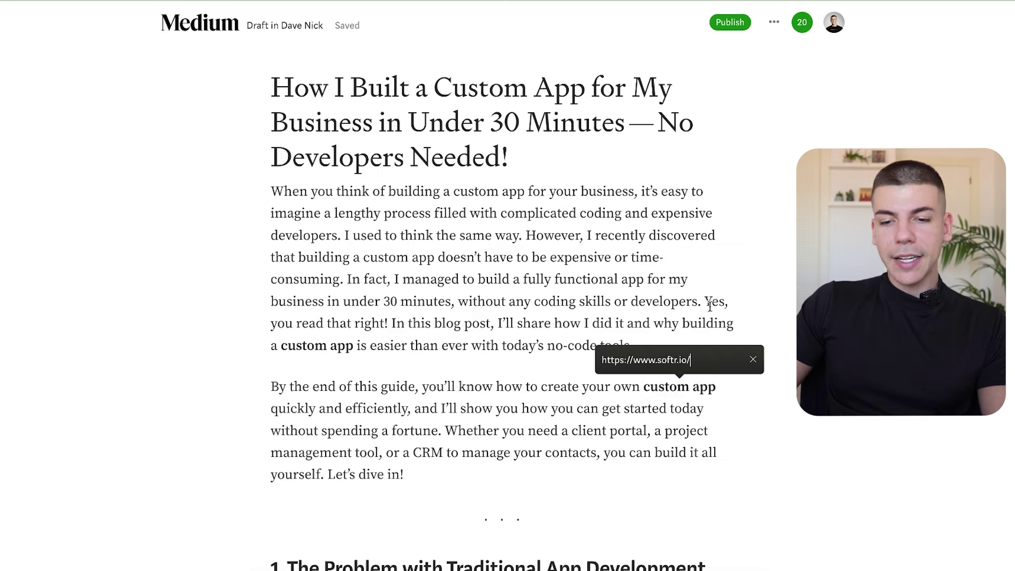
{"action": "key", "text": "Return"}
{"action": "scroll", "coordinate": [621, 303], "scroll_direction": "down", "scroll_amount": 4}
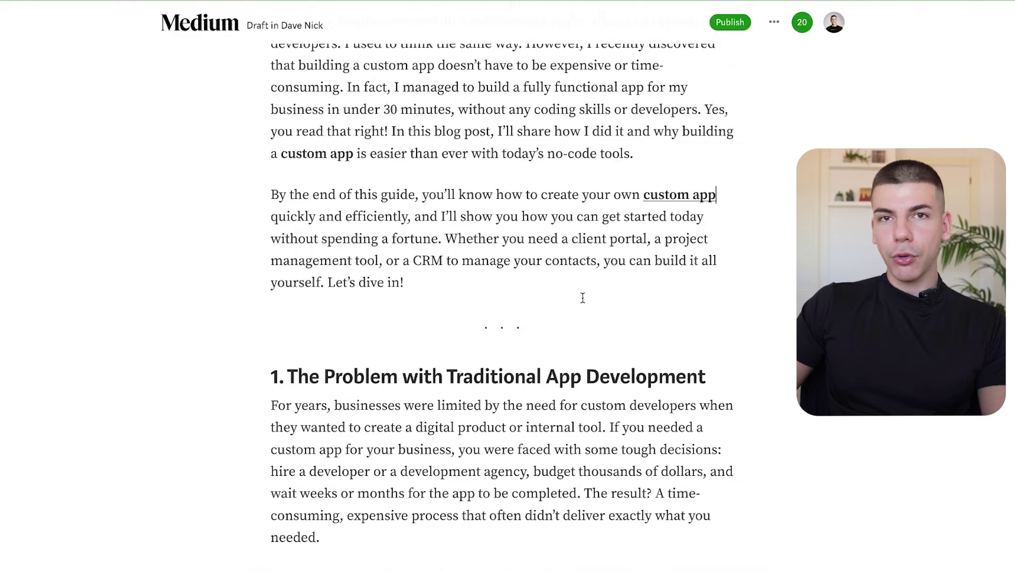
{"action": "scroll", "coordinate": [497, 333], "scroll_direction": "down", "scroll_amount": 4}
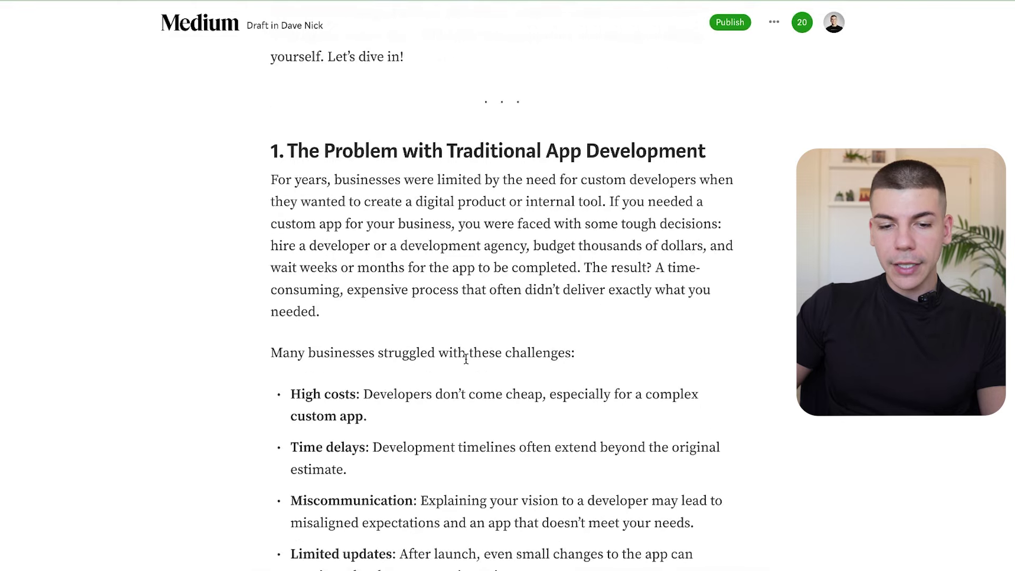
{"action": "scroll", "coordinate": [384, 403], "scroll_direction": "down", "scroll_amount": 2}
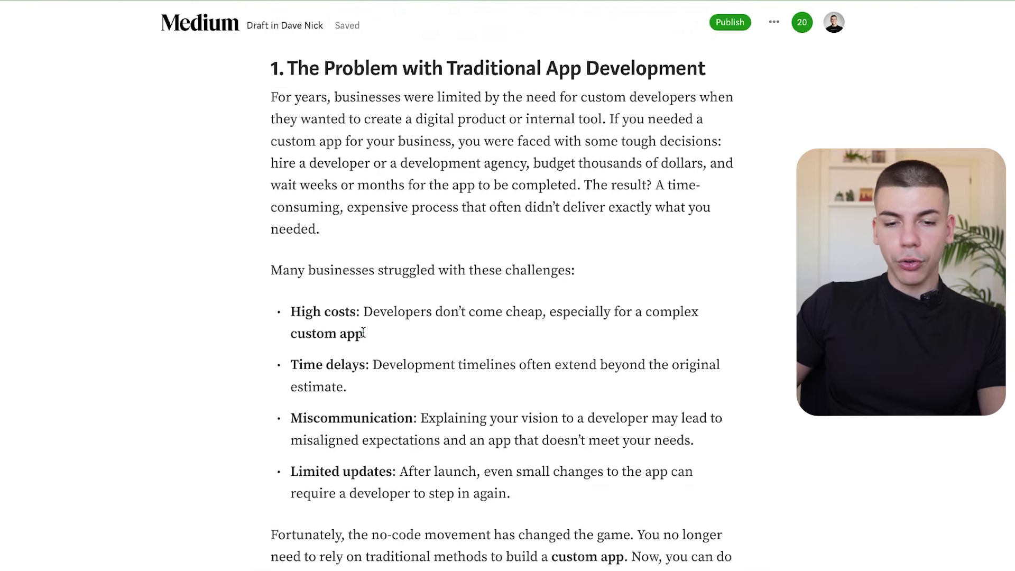
{"action": "left_click_drag", "start_coordinate": [363, 333], "coordinate": [290, 334]}
{"action": "left_click", "coordinate": [295, 308]}
{"action": "key", "text": "ctrl+v"}
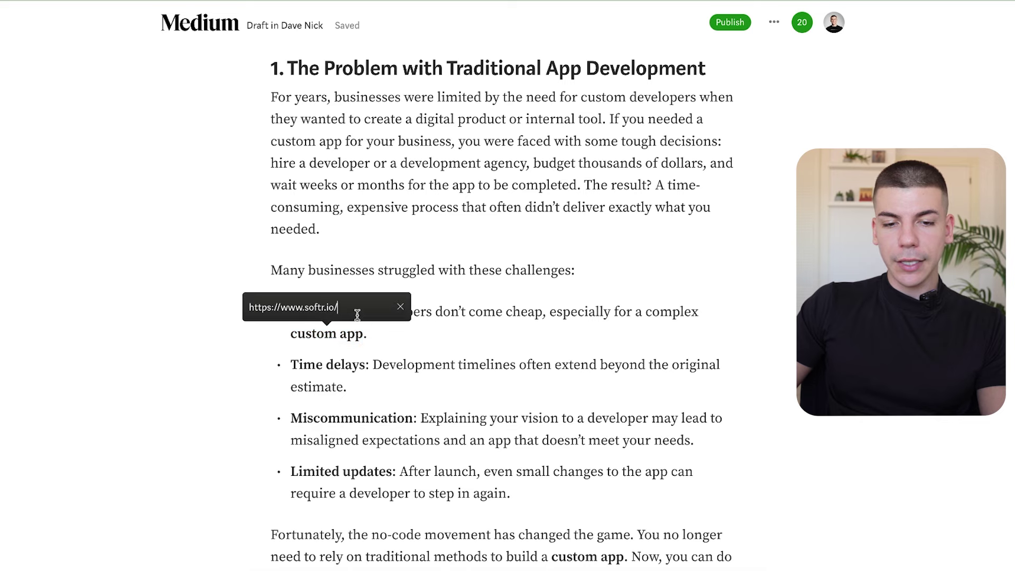
{"action": "key", "text": "Return"}
{"action": "scroll", "coordinate": [517, 291], "scroll_direction": "down", "scroll_amount": 4}
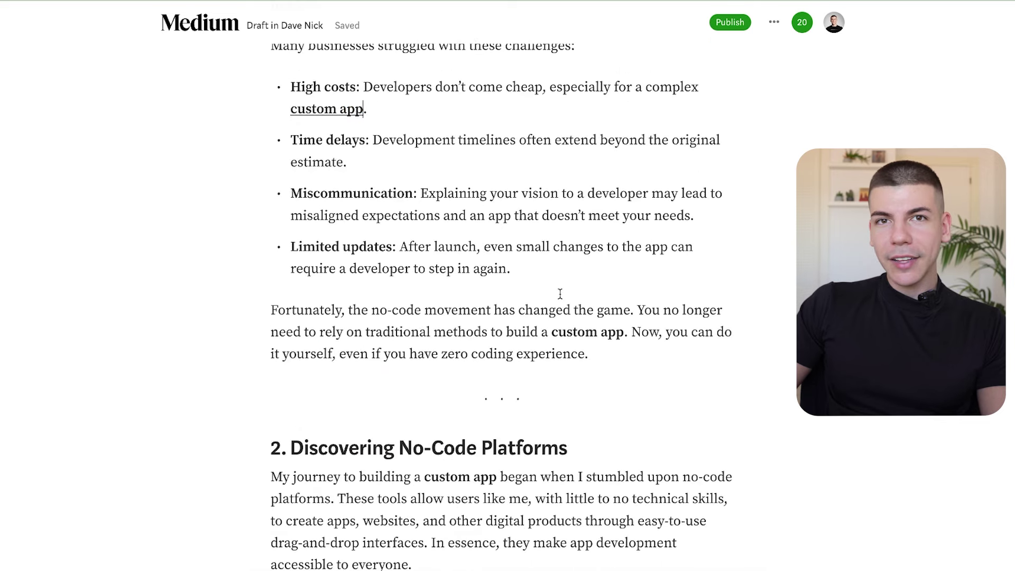
{"action": "scroll", "coordinate": [558, 290], "scroll_direction": "down", "scroll_amount": 6}
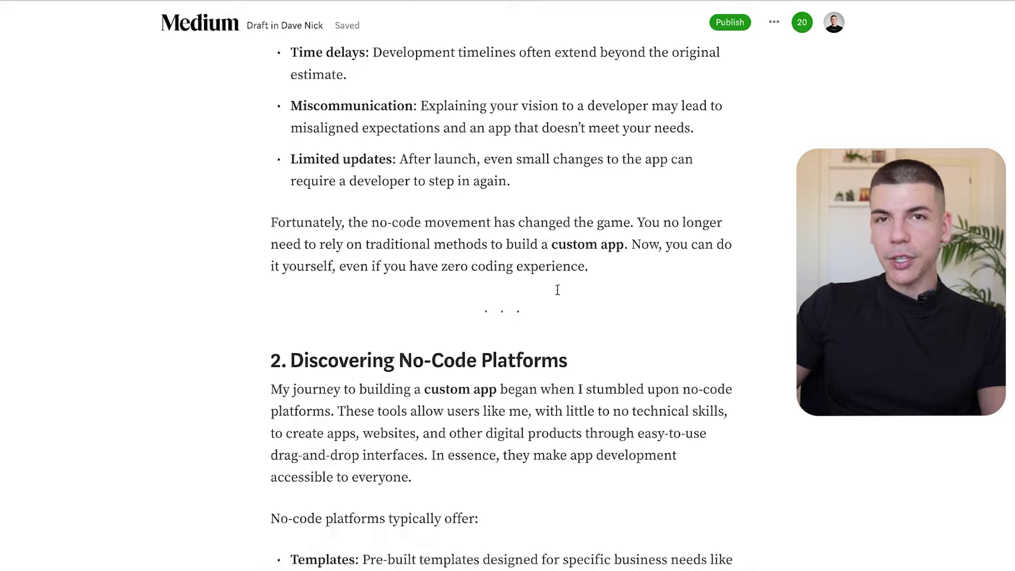
{"action": "scroll", "coordinate": [551, 293], "scroll_direction": "up", "scroll_amount": 20}
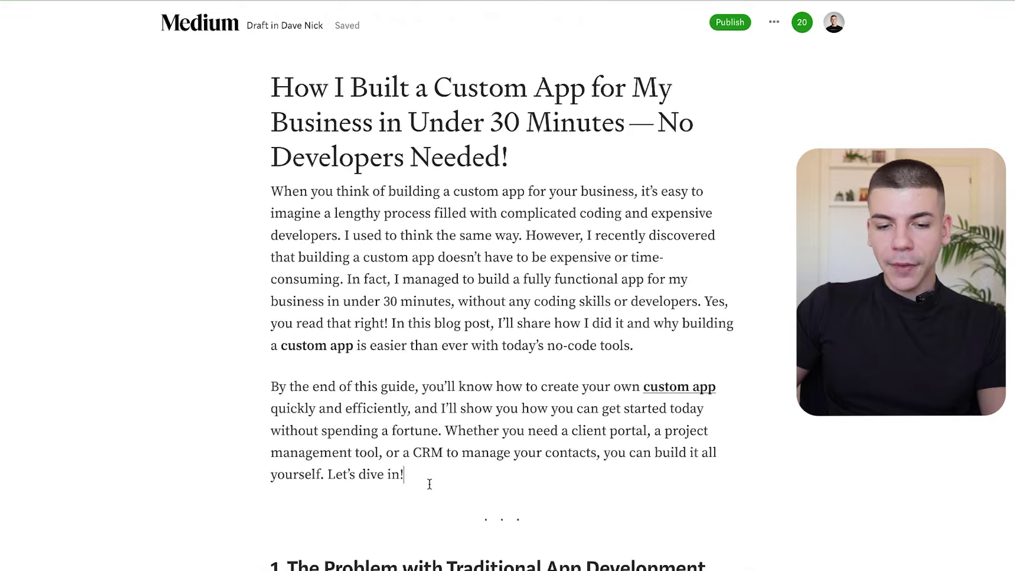
- Insert an Unsplash 'app' photo of a phone beside a laptop after the intro
{"action": "left_click", "coordinate": [429, 485]}
{"action": "key", "text": "Return"}
{"action": "left_click", "coordinate": [242, 516]}
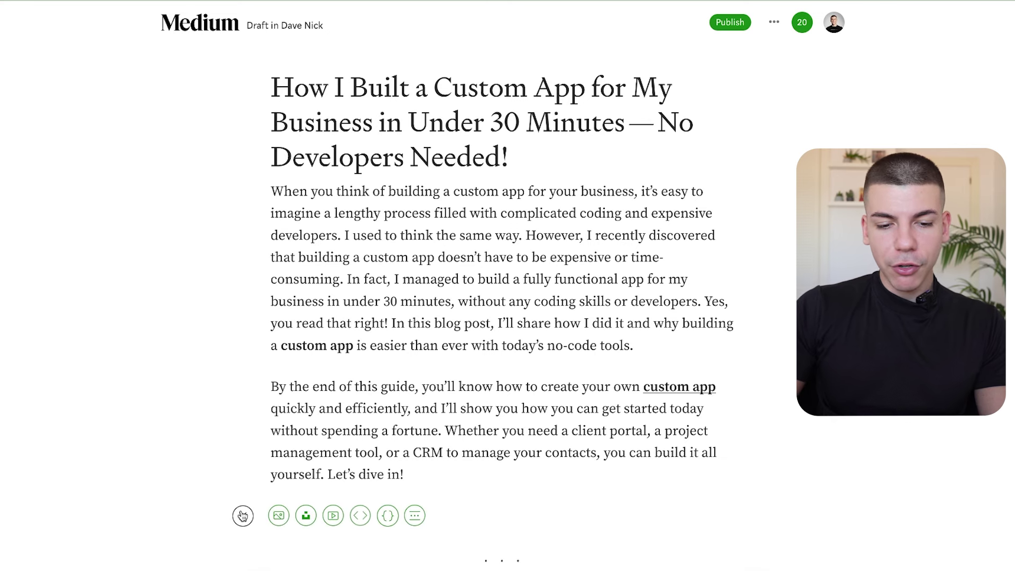
{"action": "left_click", "coordinate": [306, 516]}
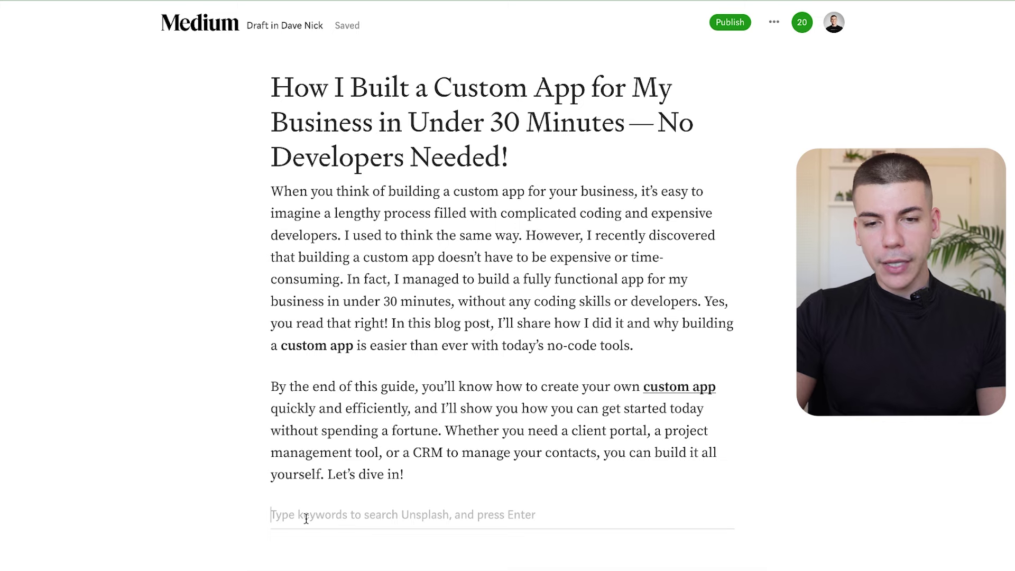
{"action": "type", "text": "app"}
{"action": "key", "text": "Return"}
{"action": "scroll", "coordinate": [384, 205], "scroll_direction": "down", "scroll_amount": 8}
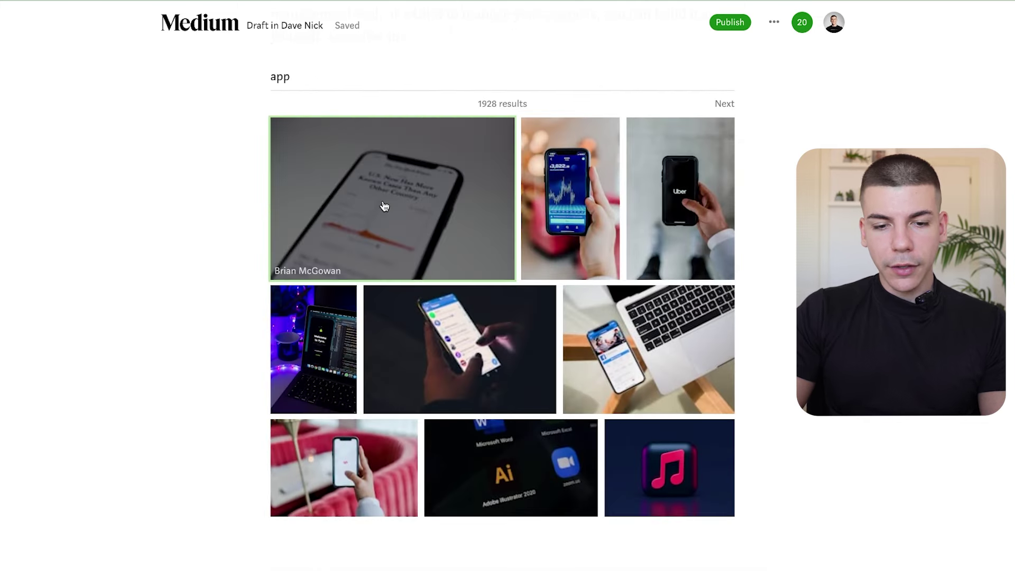
{"action": "left_click", "coordinate": [584, 318]}
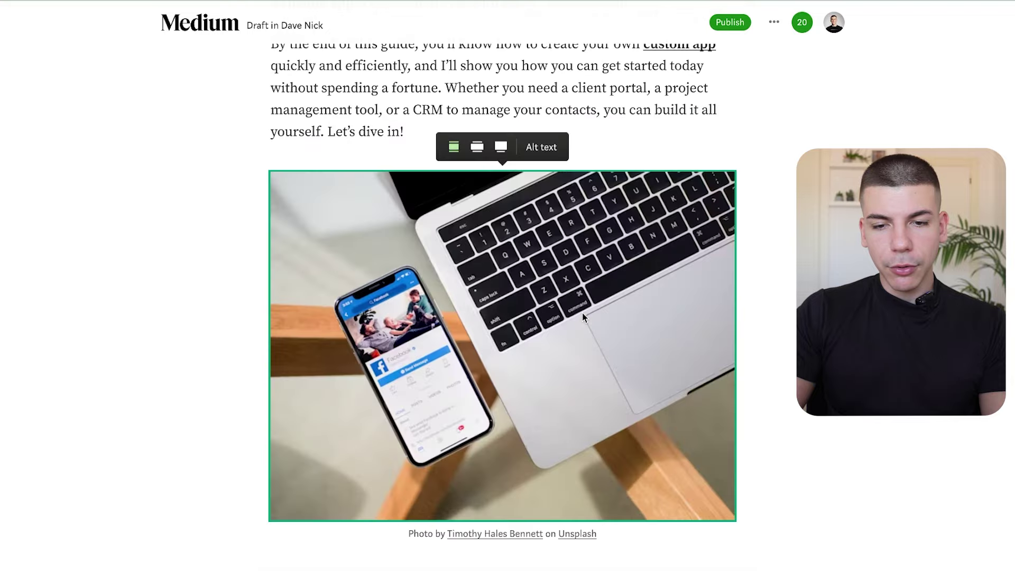
{"action": "scroll", "coordinate": [502, 264], "scroll_direction": "up", "scroll_amount": 6}
- Publish the story with the topic 'custom app'
{"action": "left_click", "coordinate": [735, 27]}
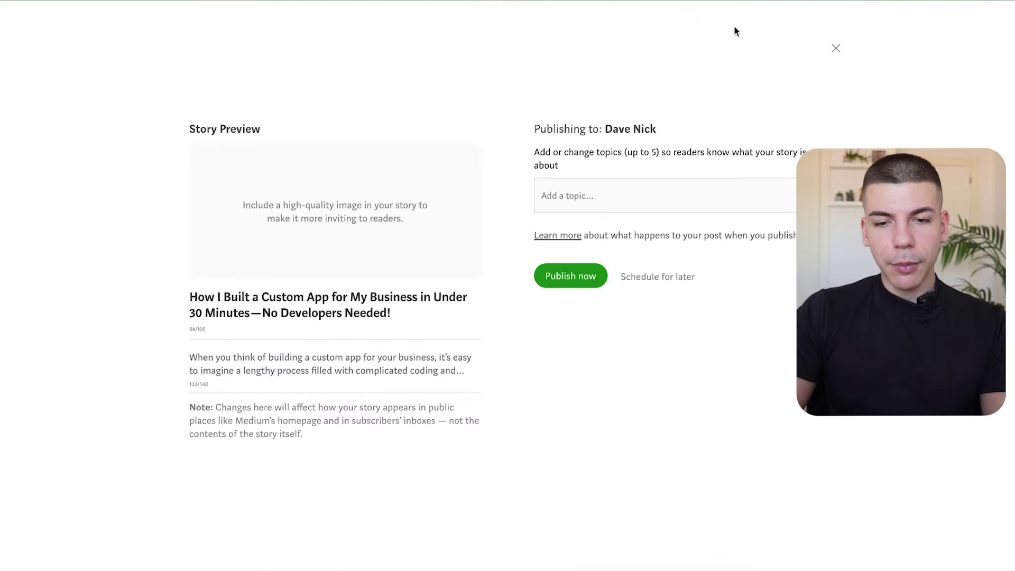
{"action": "type", "text": "custom "}
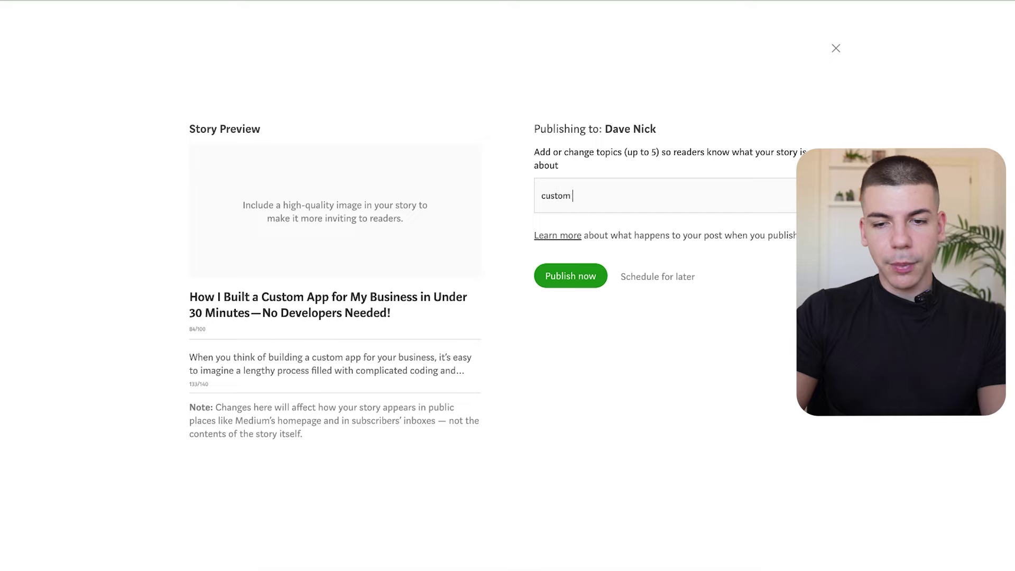
{"action": "type", "text": "app"}
{"action": "key", "text": "Return"}
{"action": "left_click", "coordinate": [566, 277]}
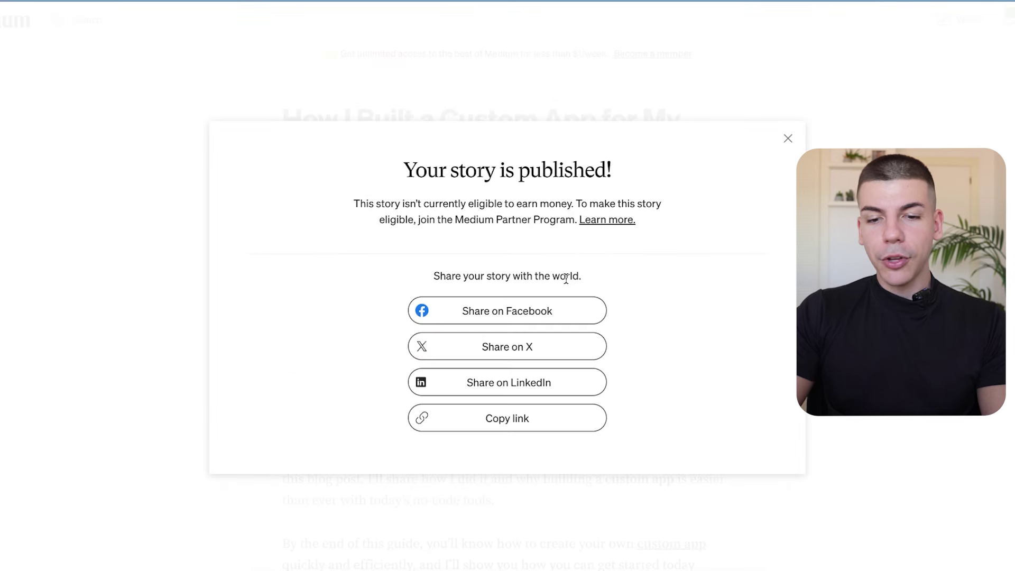
{"action": "left_click", "coordinate": [788, 138]}
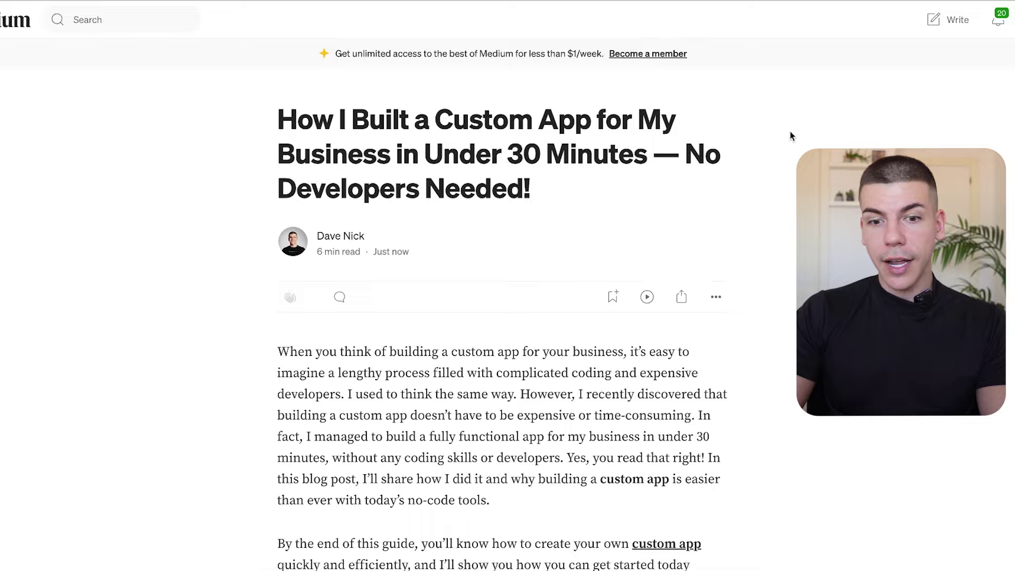
{"action": "scroll", "coordinate": [738, 185], "scroll_direction": "down", "scroll_amount": 15}
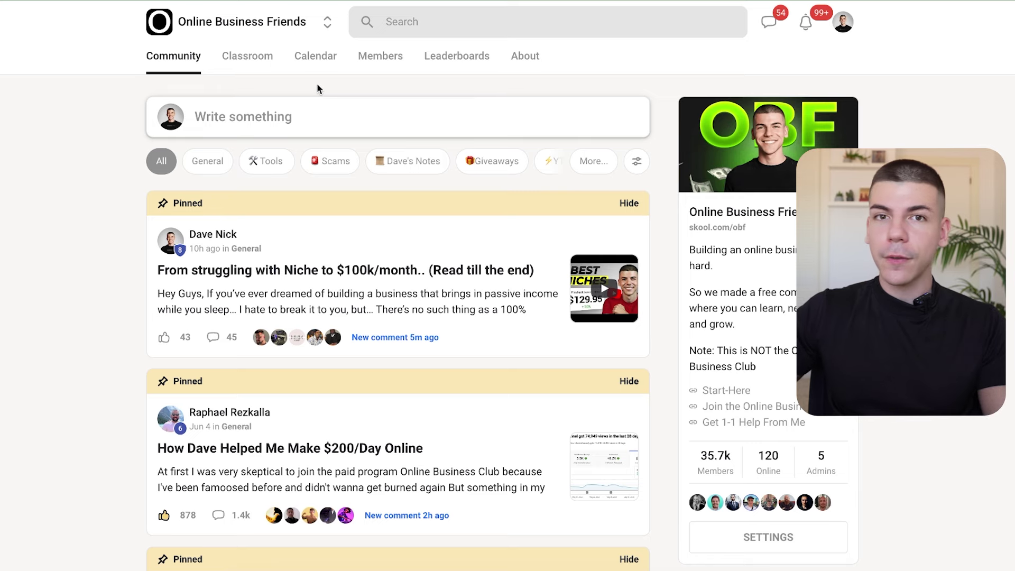
- Filter to Tools, open and expand 'All You Need As Online Business Owner', and browse its resources
{"action": "left_click", "coordinate": [256, 163]}
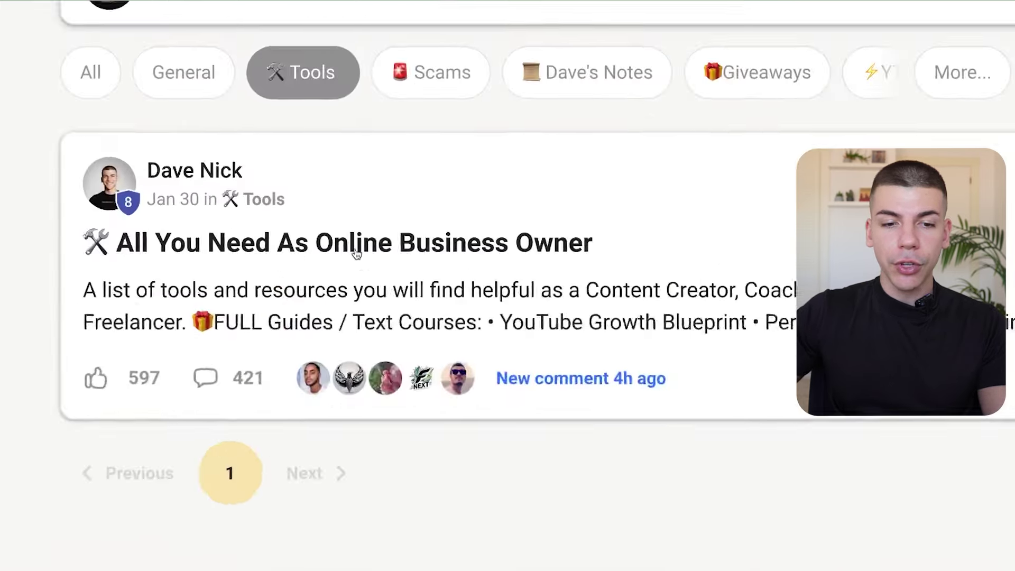
{"action": "left_click", "coordinate": [356, 249]}
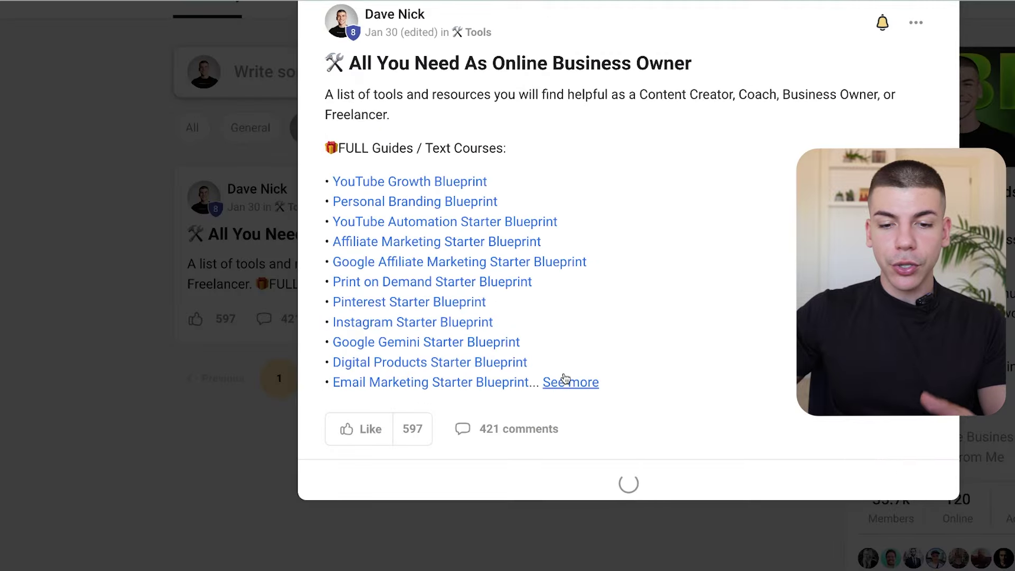
{"action": "left_click", "coordinate": [566, 380]}
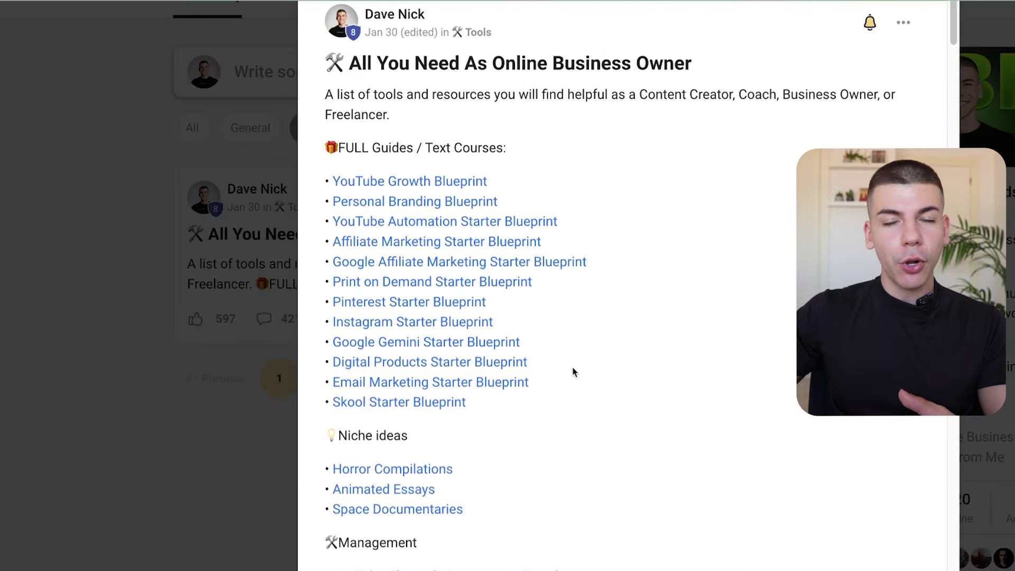
{"action": "scroll", "coordinate": [573, 367], "scroll_direction": "down", "scroll_amount": 3}
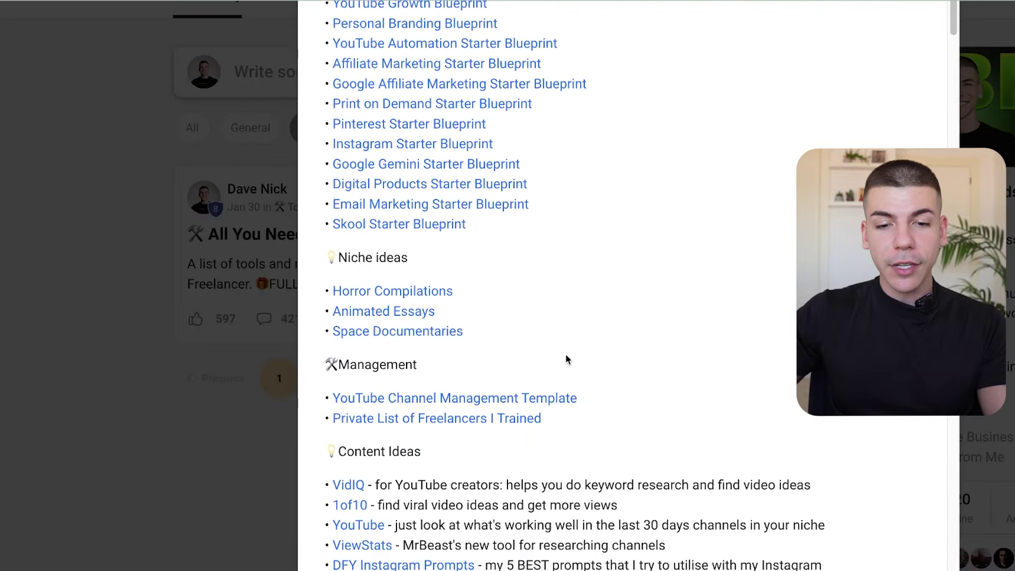
{"action": "scroll", "coordinate": [550, 243], "scroll_direction": "down", "scroll_amount": 2}
{"action": "scroll", "coordinate": [538, 233], "scroll_direction": "down", "scroll_amount": 2}
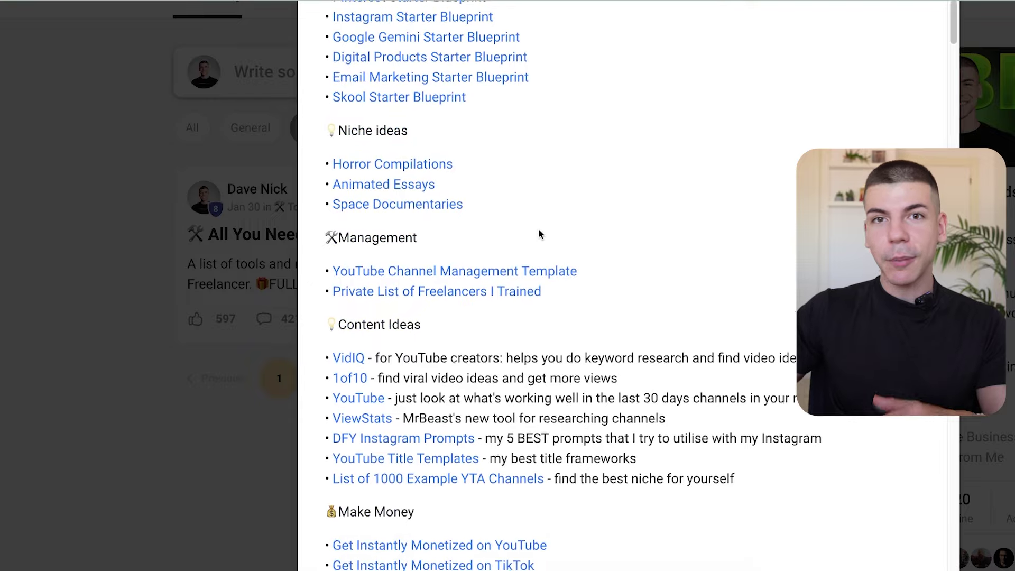
{"action": "scroll", "coordinate": [592, 240], "scroll_direction": "down", "scroll_amount": 12}
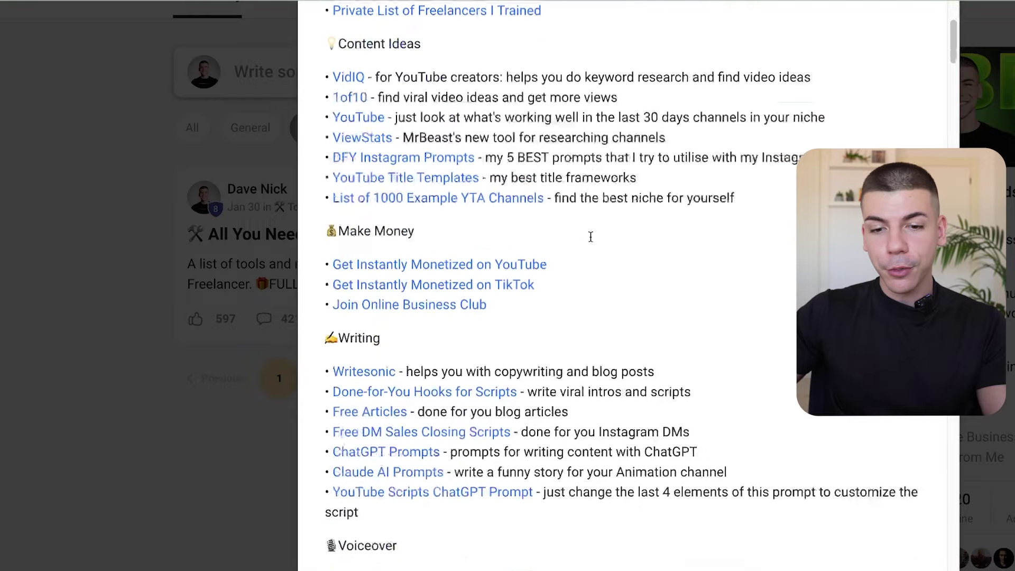
{"action": "scroll", "coordinate": [581, 243], "scroll_direction": "down", "scroll_amount": 4}
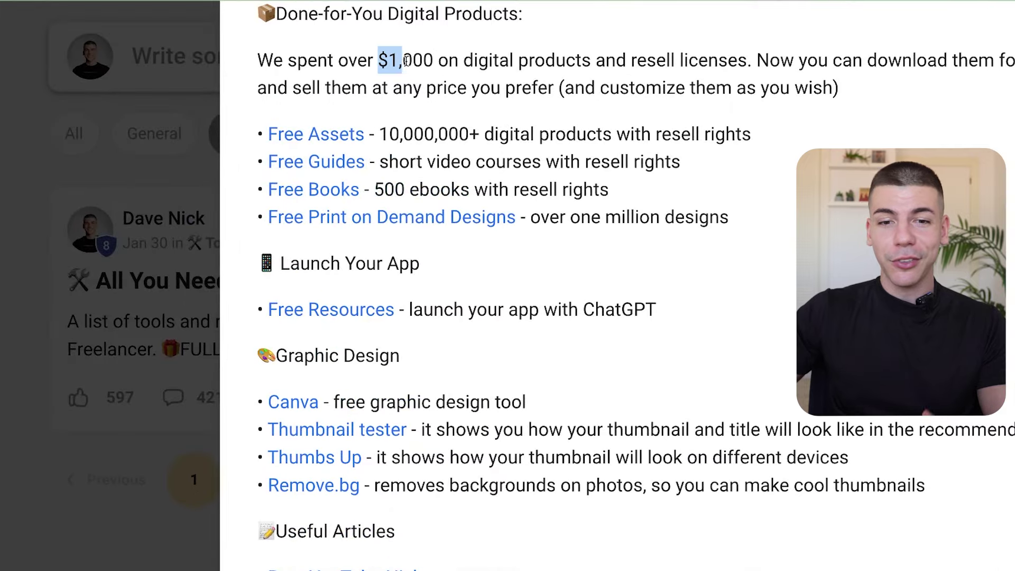
{"action": "left_click_drag", "start_coordinate": [406, 60], "coordinate": [684, 65]}
{"action": "left_click", "coordinate": [684, 64]}
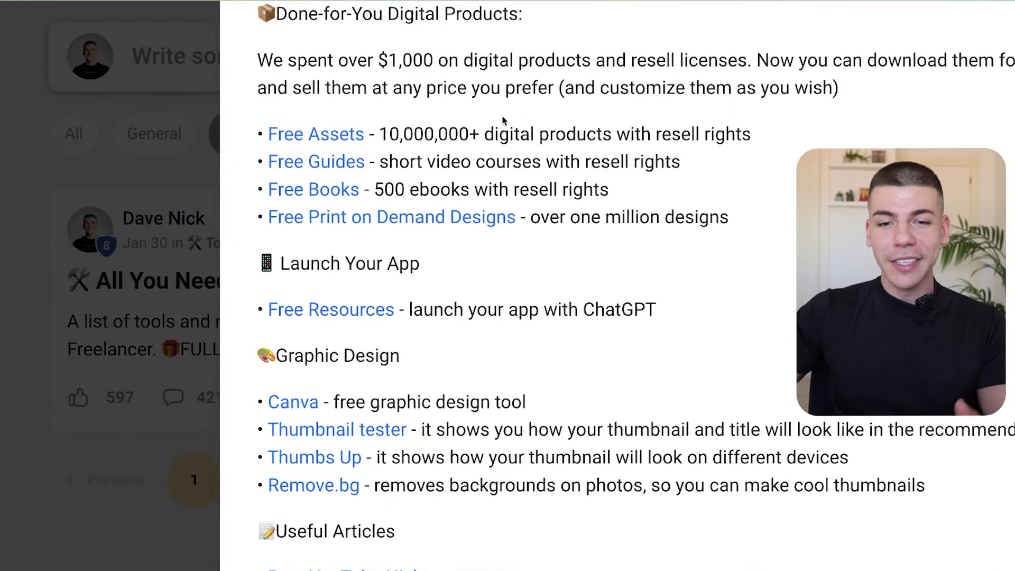